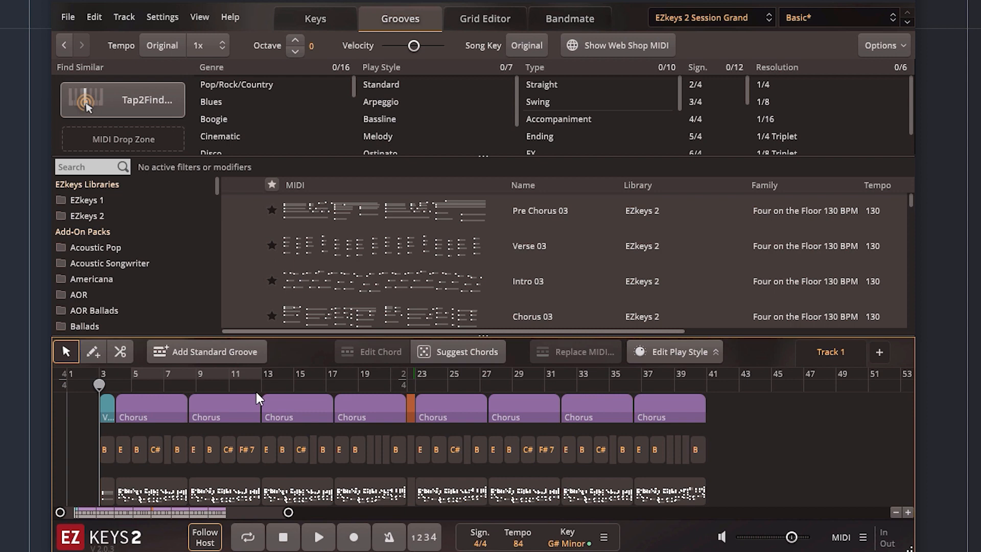
# Play the song from its start for a few bars, stop, and return the playhead to the start.
pyautogui.press('space')
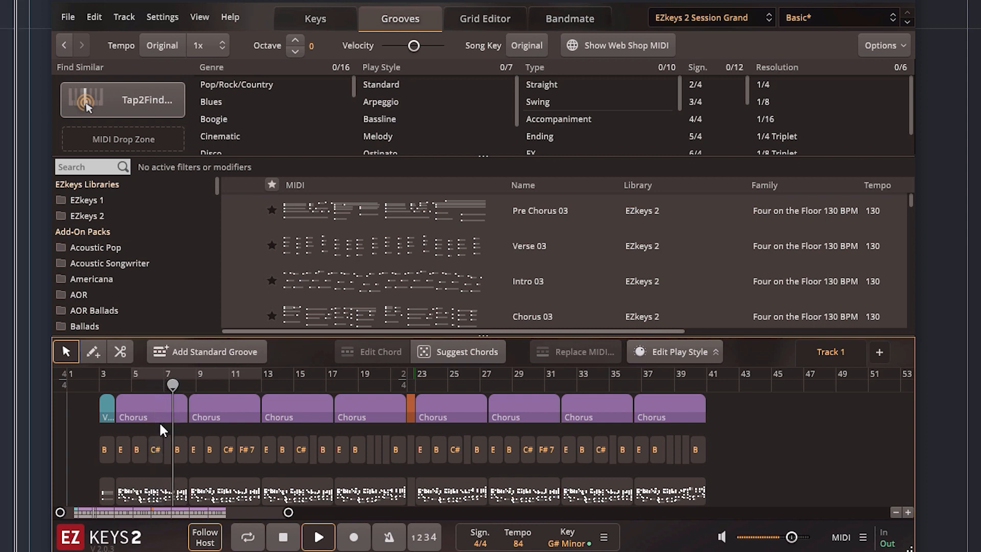
pyautogui.press('space')
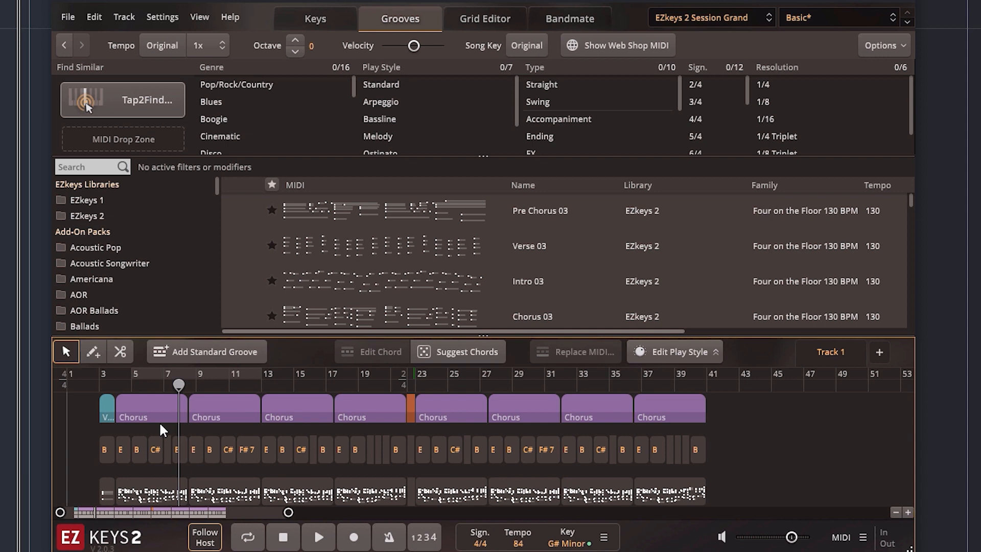
pyautogui.press('KP_0')
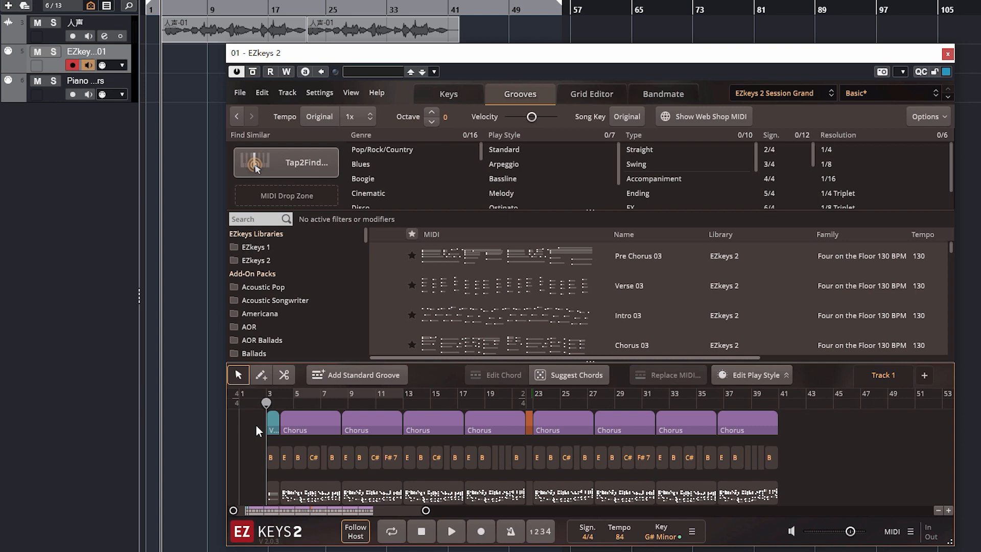
# Place all blocks of the EZkeys song as a MIDI clip on the host's EZkeys track, starting at bar 3.
pyautogui.hotkey('ctrl', 'a')
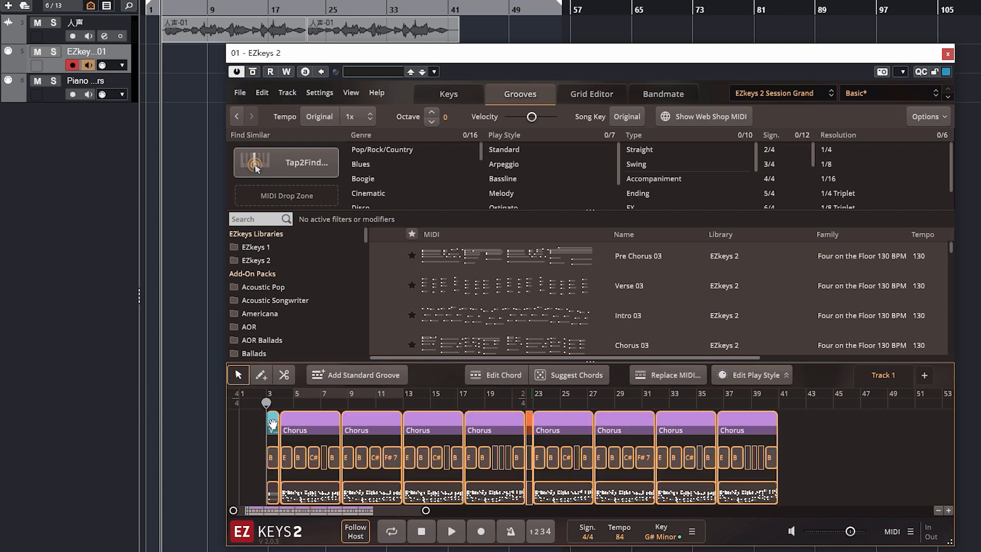
pyautogui.moveTo(272, 424); pyautogui.dragTo(163, 63)
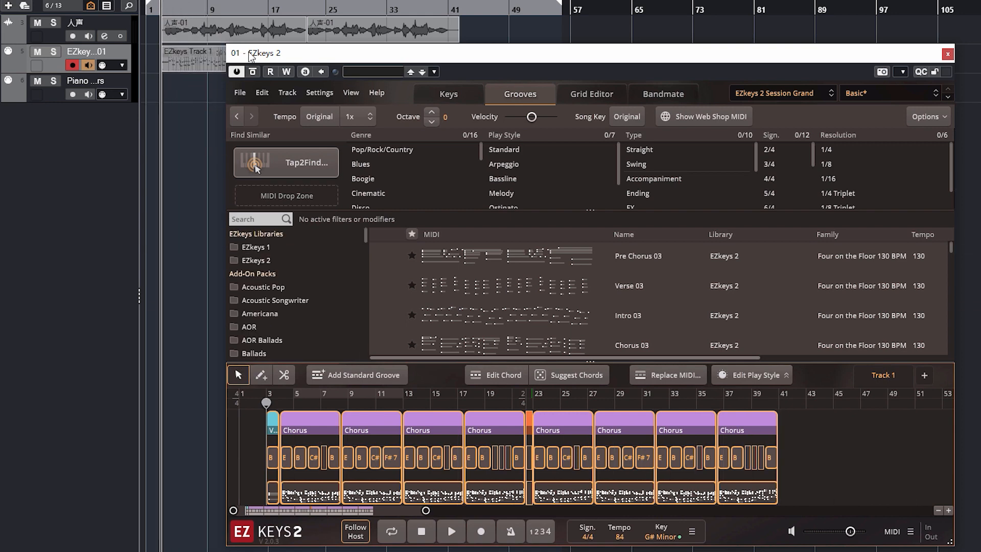
pyautogui.moveTo(250, 56); pyautogui.dragTo(280, 98)
pyautogui.click(259, 60)
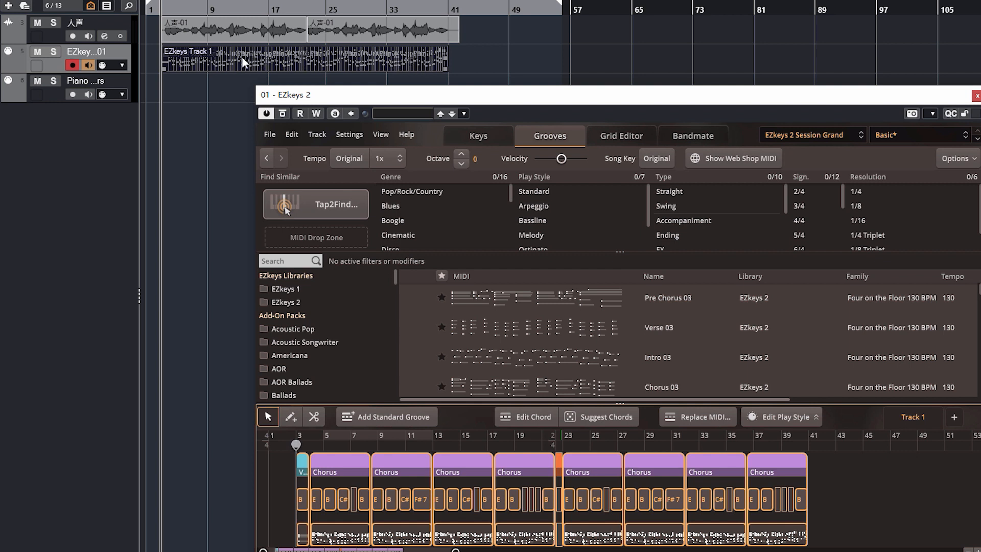
# Turn off Follow Host in EZkeys and play the host project to hear the new MIDI clip.
pyautogui.moveTo(276, 97); pyautogui.dragTo(285, 57)
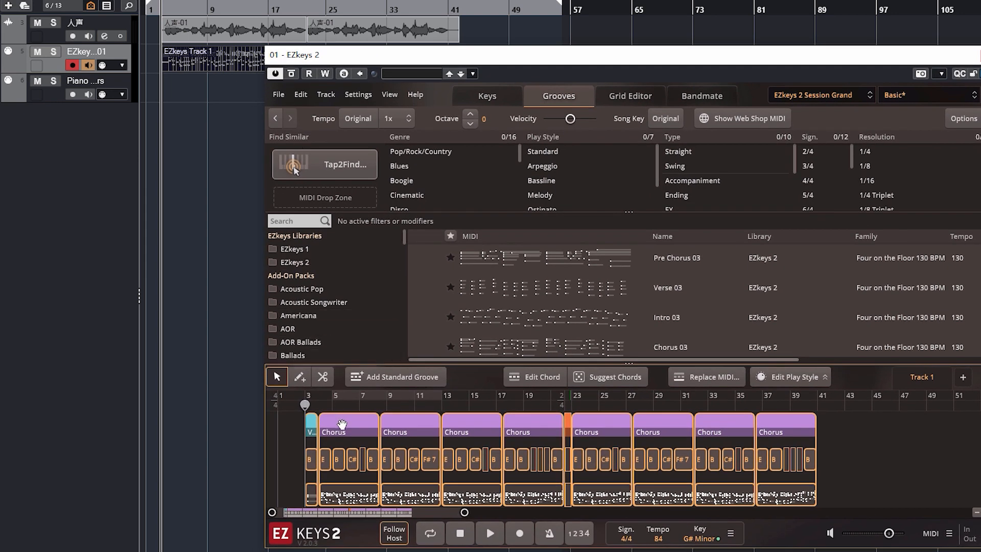
pyautogui.click(405, 539)
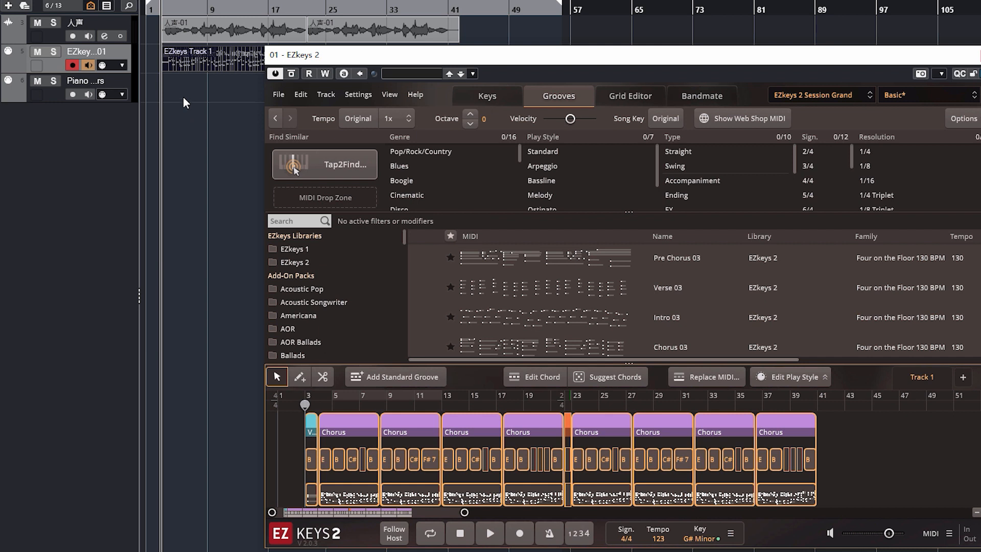
pyautogui.press('space')
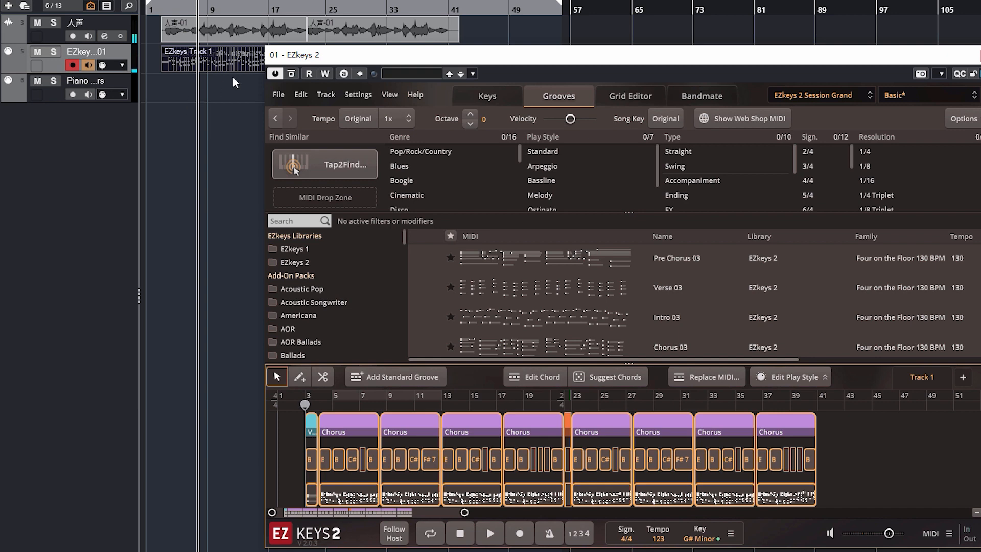
# Open the EZkeys Track 1 clip in the host's piano roll, inspect its opening notes, and close the editor.
pyautogui.moveTo(272, 60); pyautogui.dragTo(470, 59)
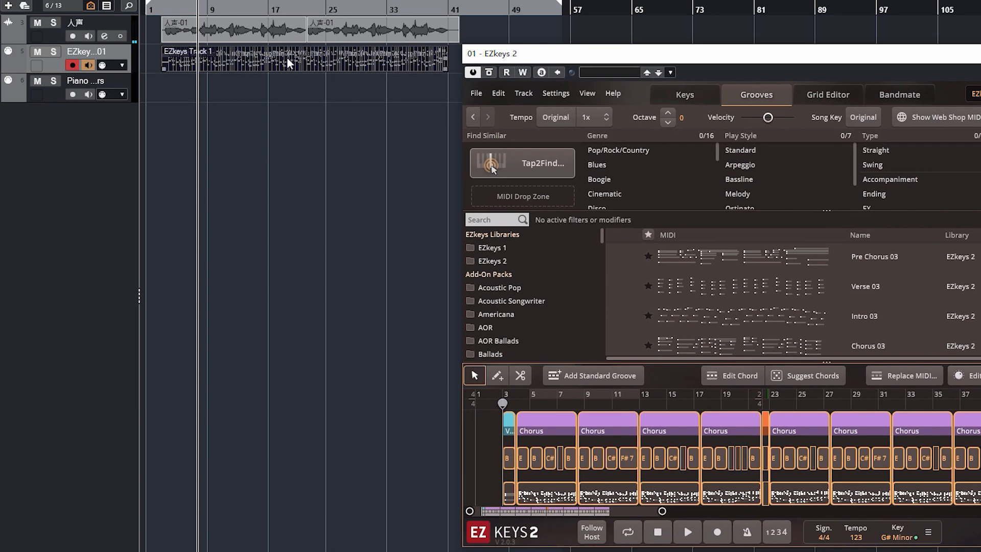
pyautogui.doubleClick(258, 60)
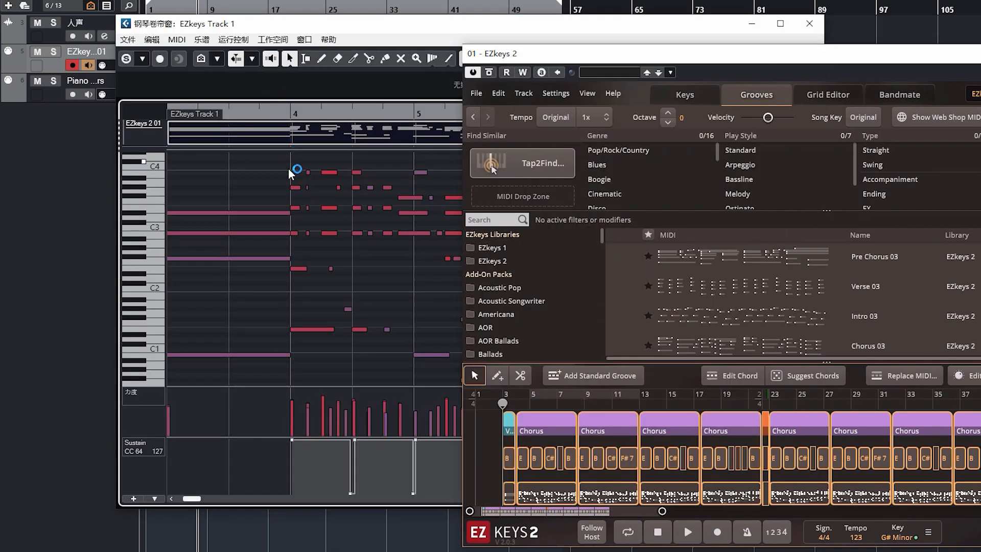
pyautogui.moveTo(289, 164); pyautogui.dragTo(432, 323)
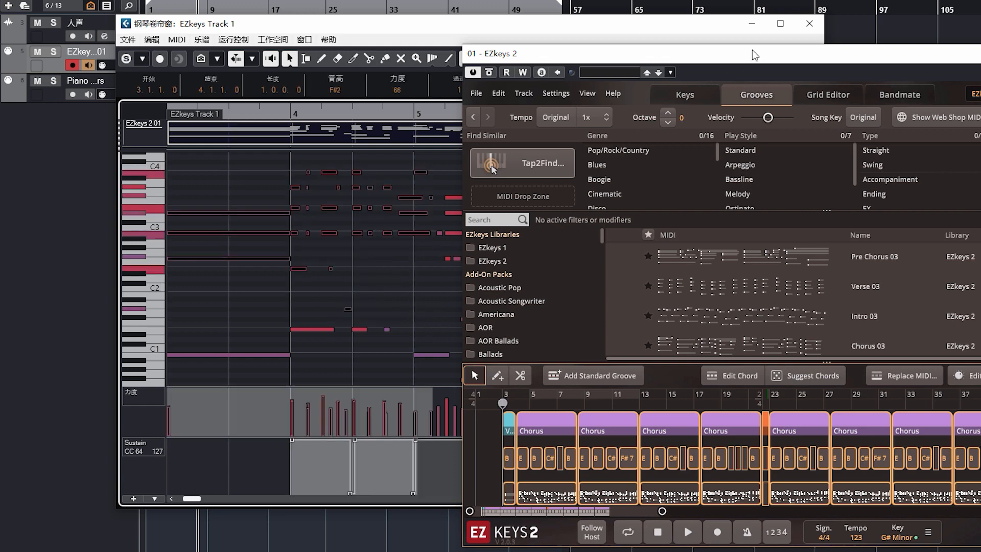
pyautogui.click(801, 24)
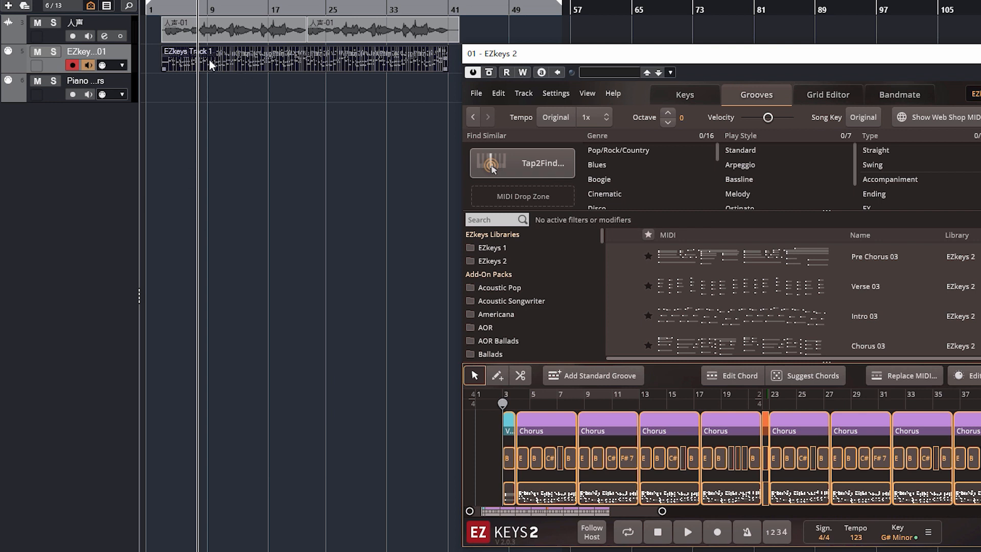
# Move the EZkeys Track 1 clip onto the Piano track, select that track, and play the project from the clip's start.
pyautogui.moveTo(219, 60); pyautogui.dragTo(221, 84)
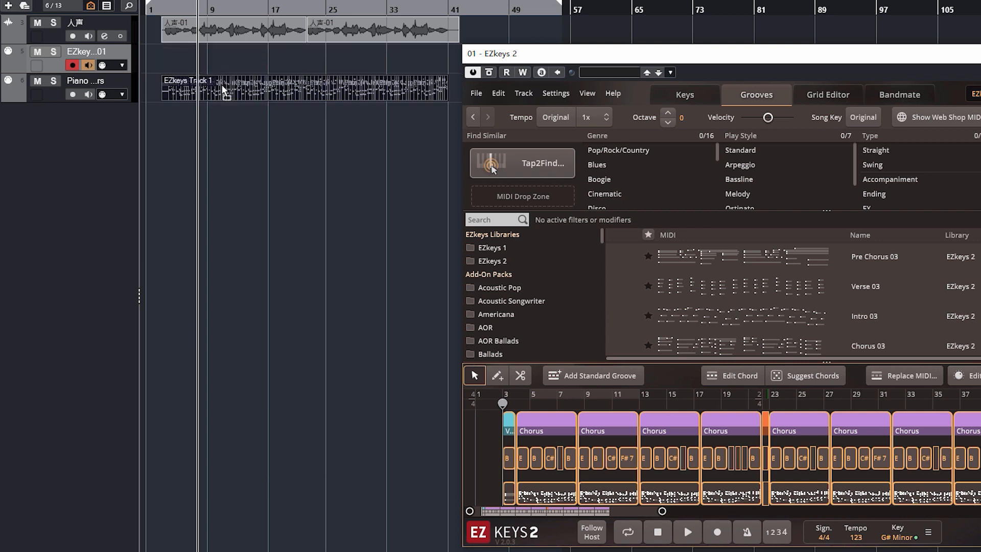
pyautogui.press('l')
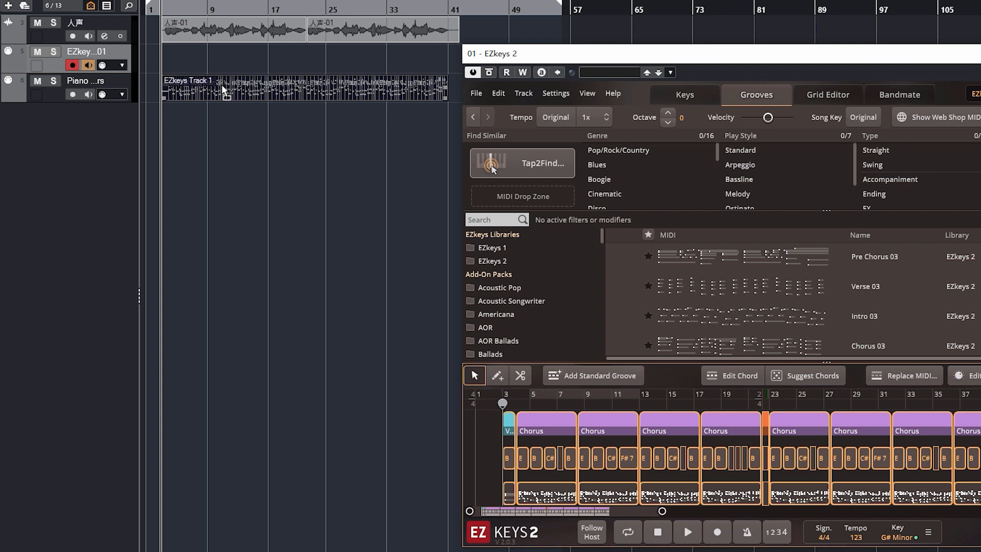
pyautogui.click(128, 80)
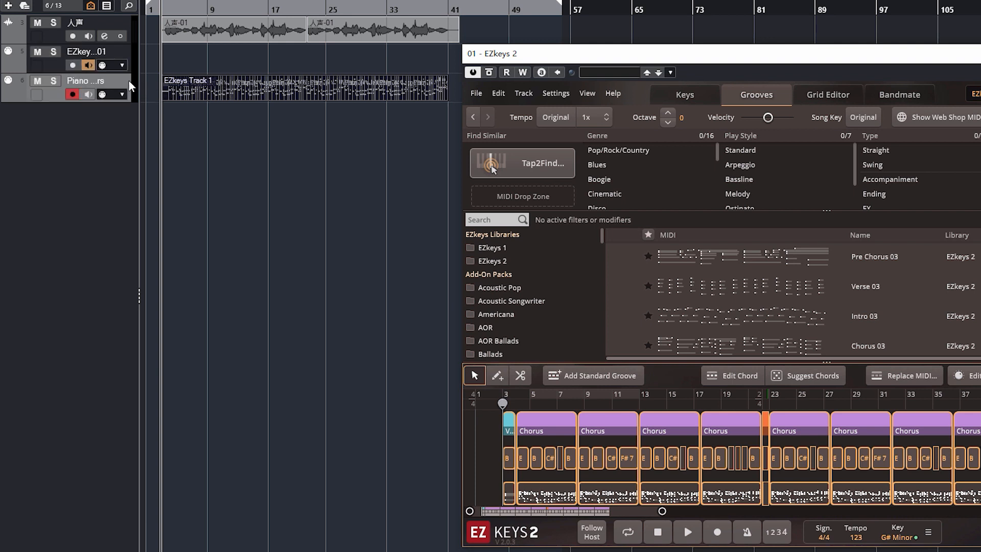
pyautogui.click(196, 96)
pyautogui.press('space')
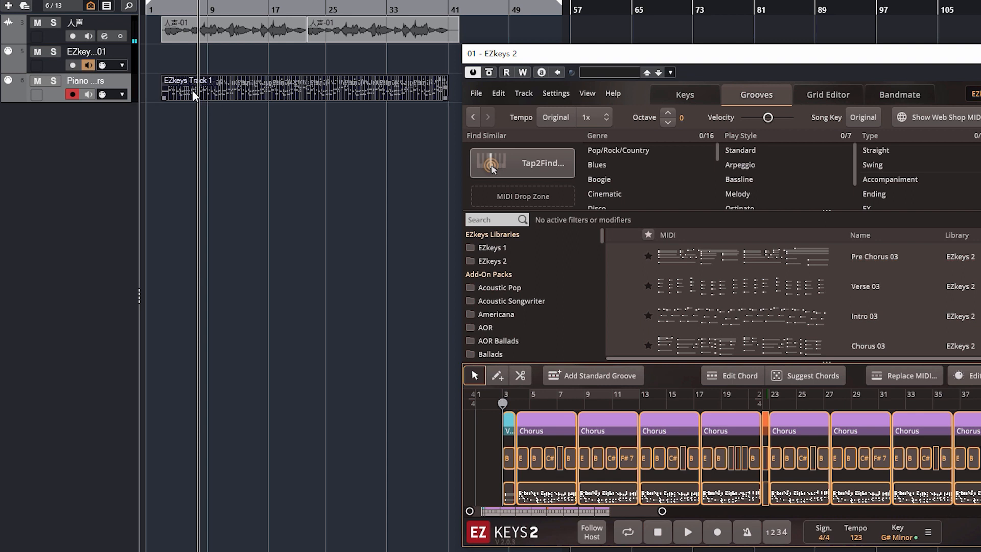
# Copy the Piano track's clip back onto the EZkeys track and play both instruments together.
pyautogui.click(194, 93)
pyautogui.moveTo(210, 97); pyautogui.dragTo(208, 63)
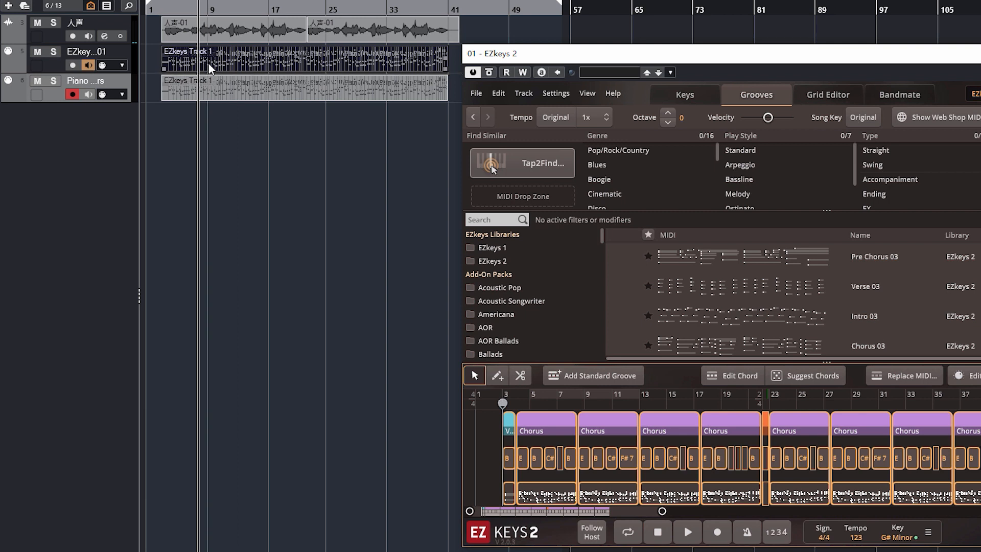
pyautogui.press('space')
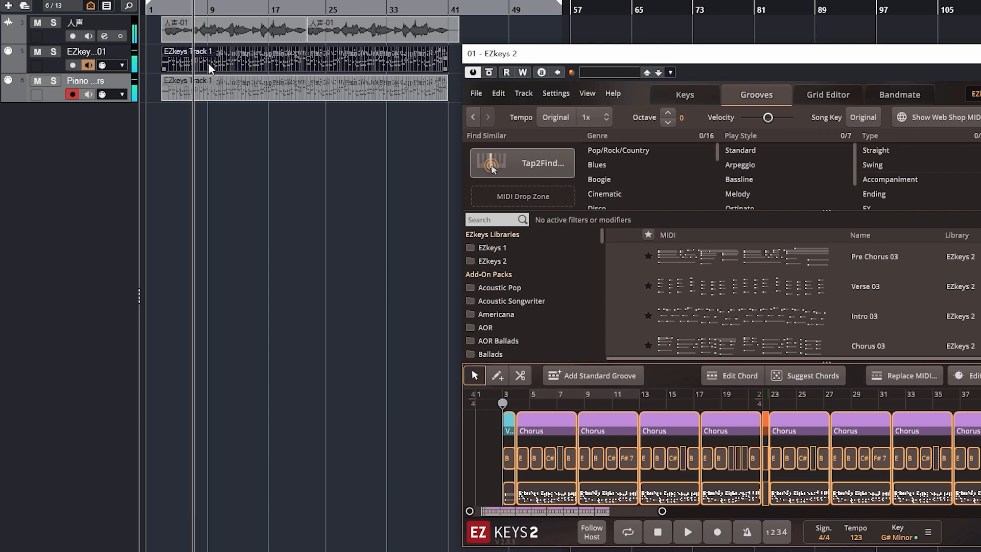
pyautogui.press('space')
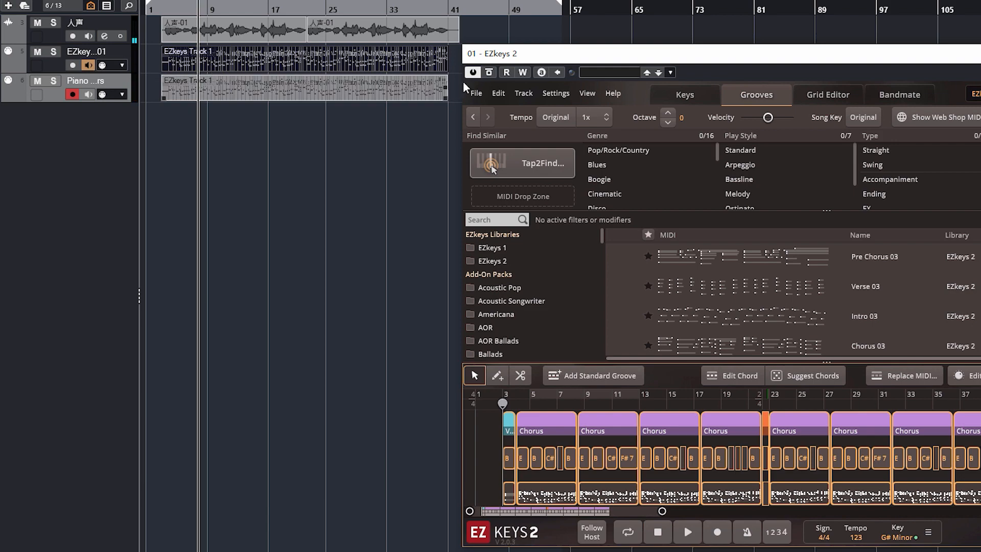
# Export the EZkeys song as a MIDI file named Piano in the 导出MIDI folder.
pyautogui.moveTo(535, 55); pyautogui.dragTo(231, 53)
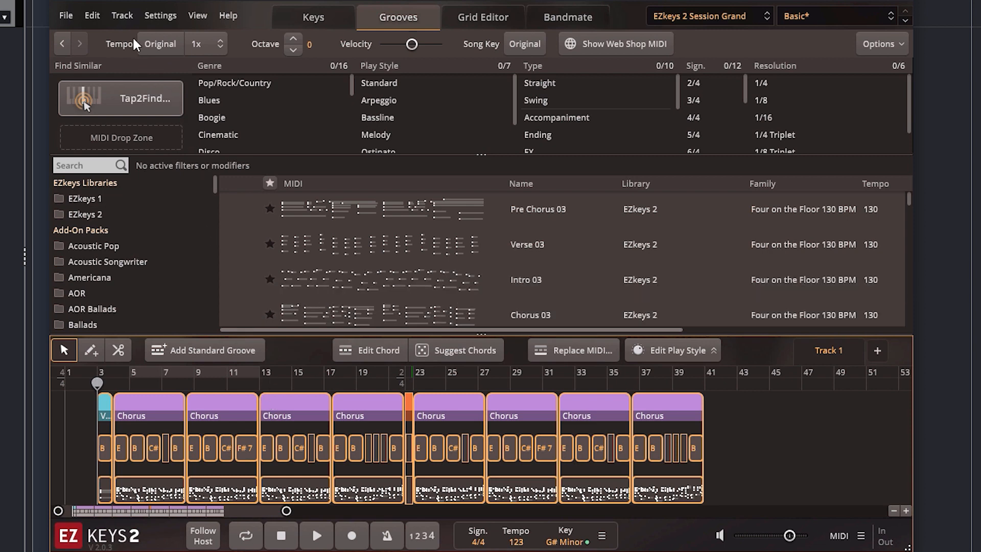
pyautogui.click(122, 16)
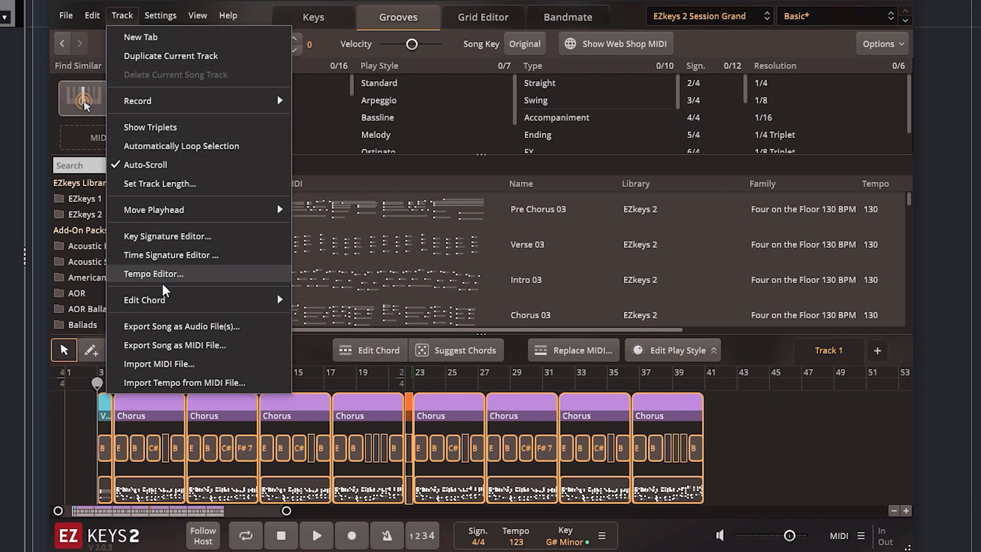
pyautogui.click(229, 352)
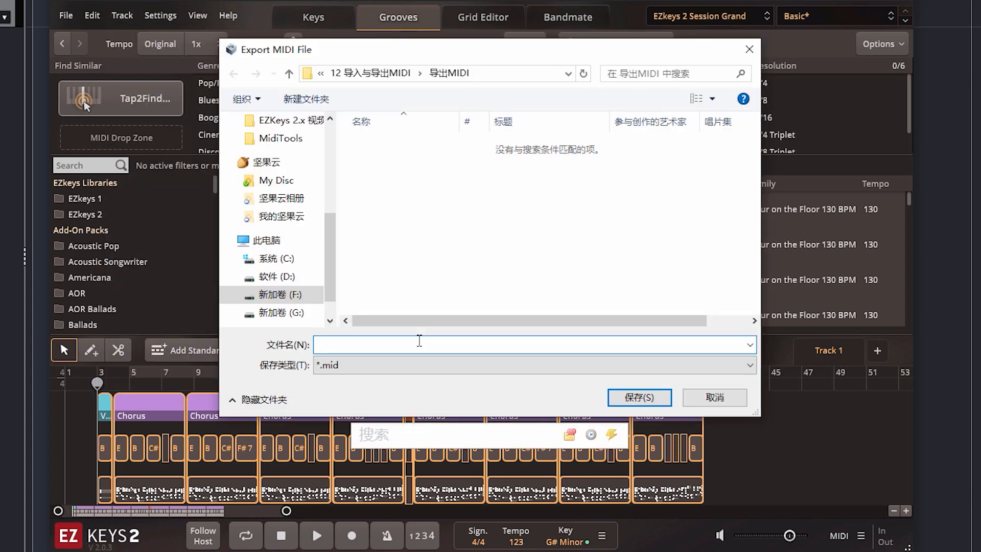
pyautogui.write('Piano')
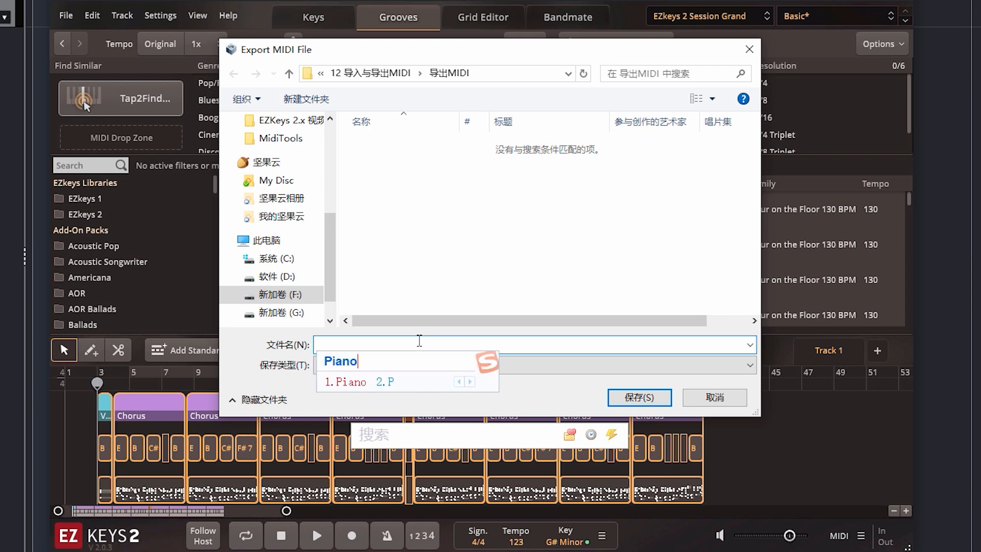
pyautogui.press('Return')
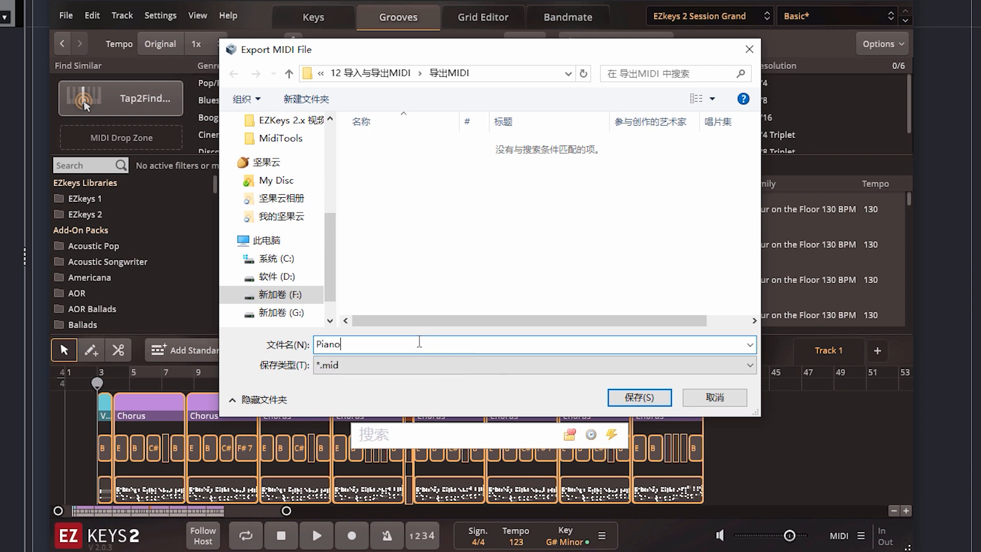
pyautogui.click(654, 401)
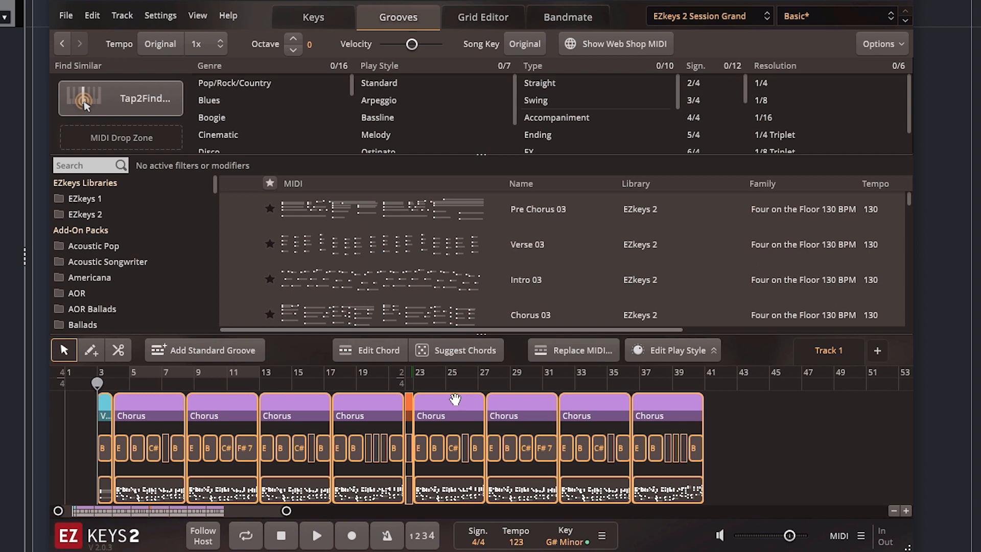
# Switch Follow Host on and back off, and set the song tempo to 84.
pyautogui.click(211, 535)
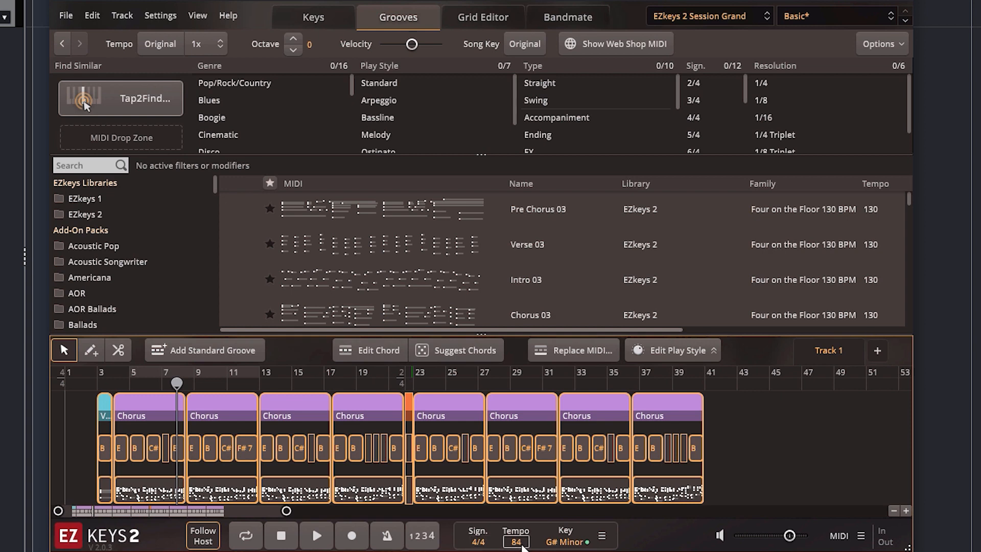
pyautogui.click(209, 545)
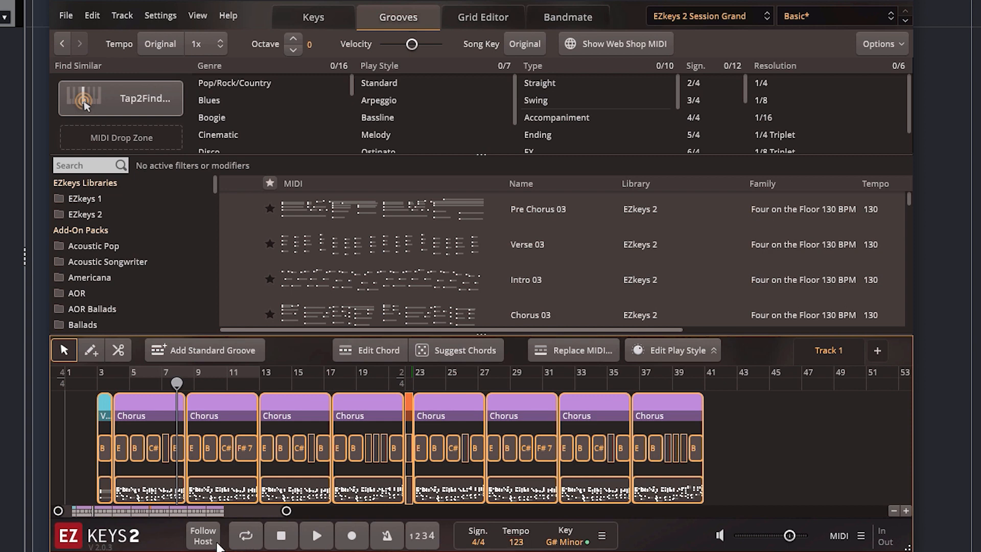
pyautogui.click(517, 541)
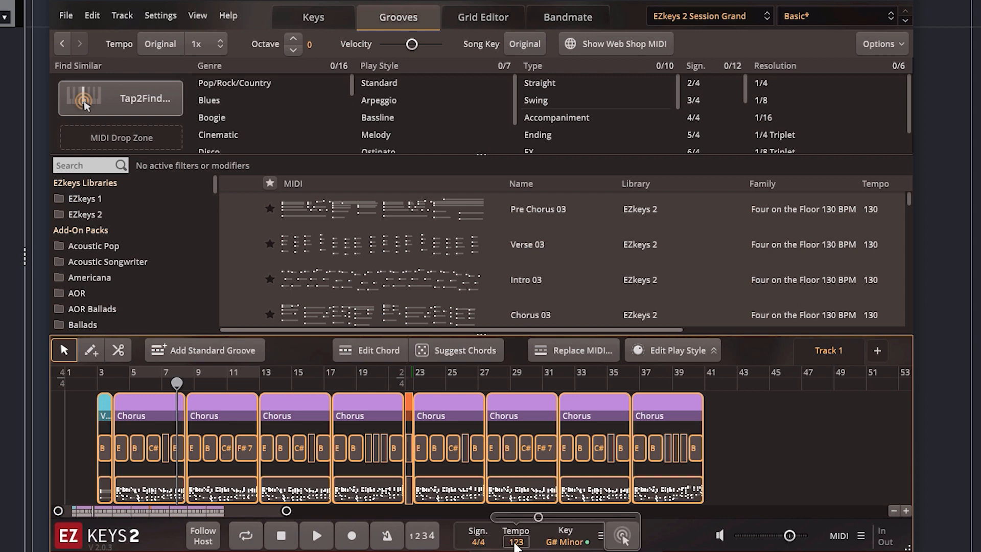
pyautogui.doubleClick(517, 543)
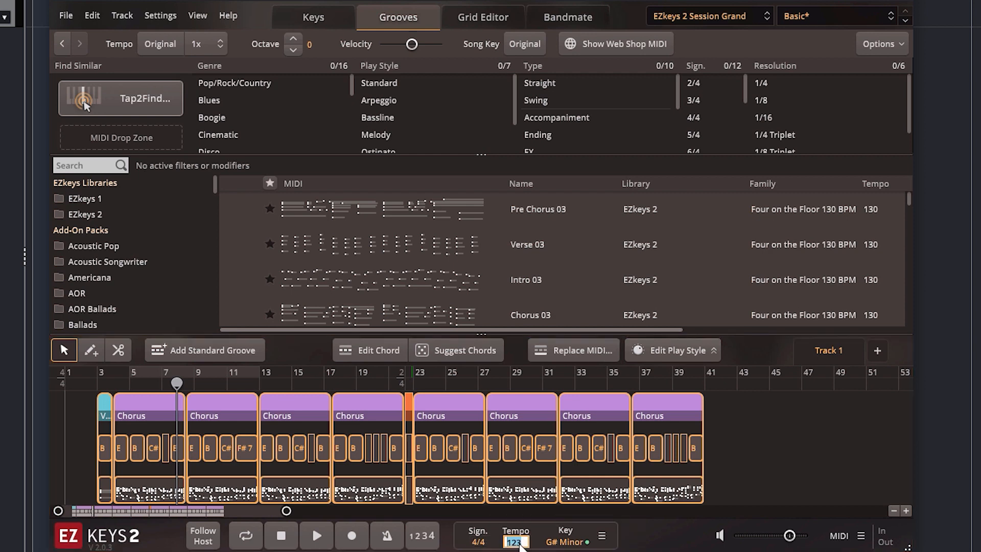
pyautogui.write('84')
pyautogui.press('Return')
# Export the song again as a MIDI file named Piano2.mid in the 导出MIDI folder.
pyautogui.click(122, 16)
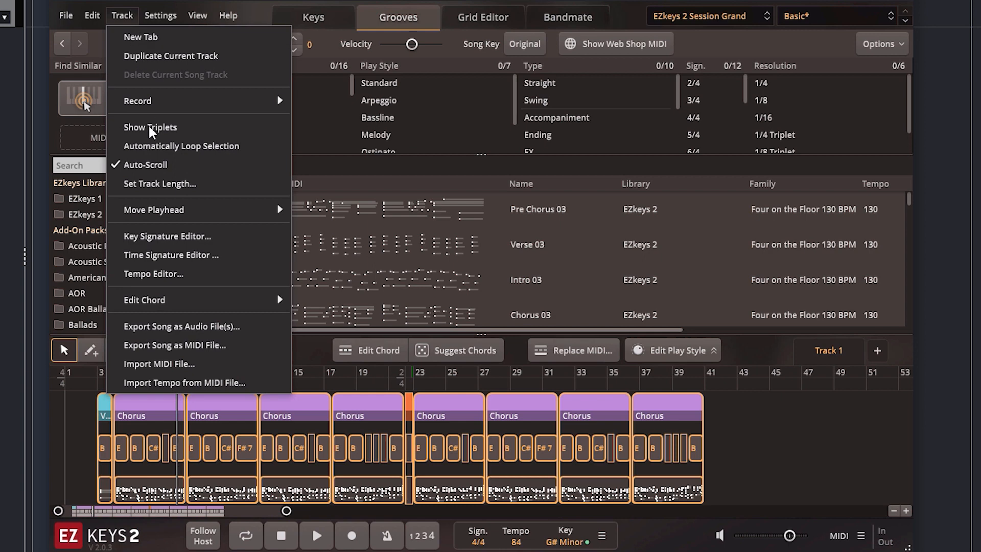
pyautogui.click(186, 345)
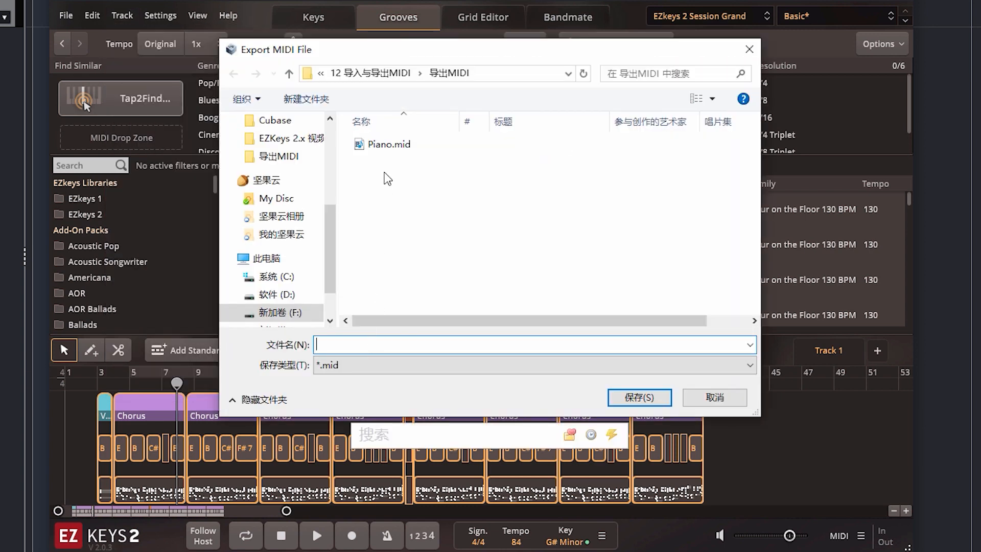
pyautogui.click(388, 145)
pyautogui.click(342, 345)
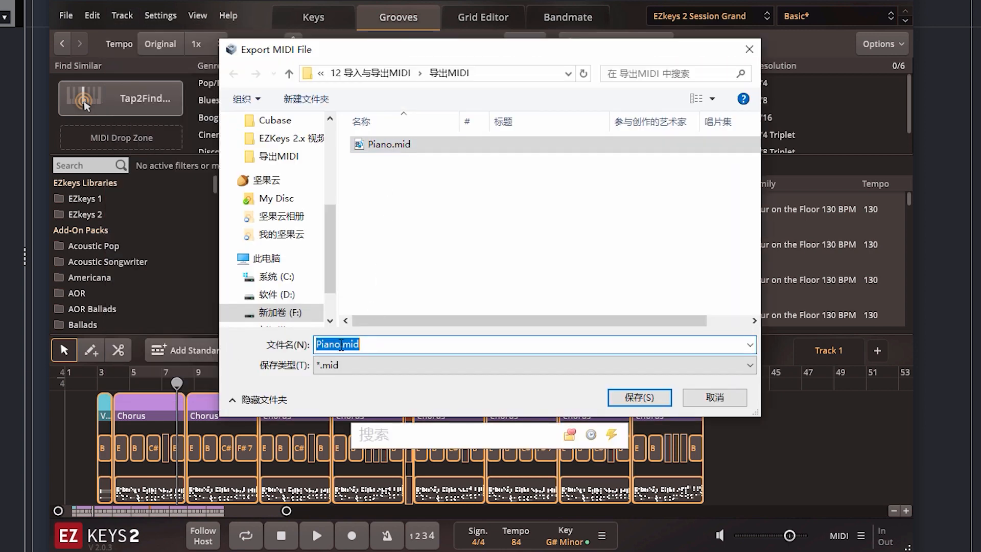
pyautogui.click(341, 344)
pyautogui.write('2')
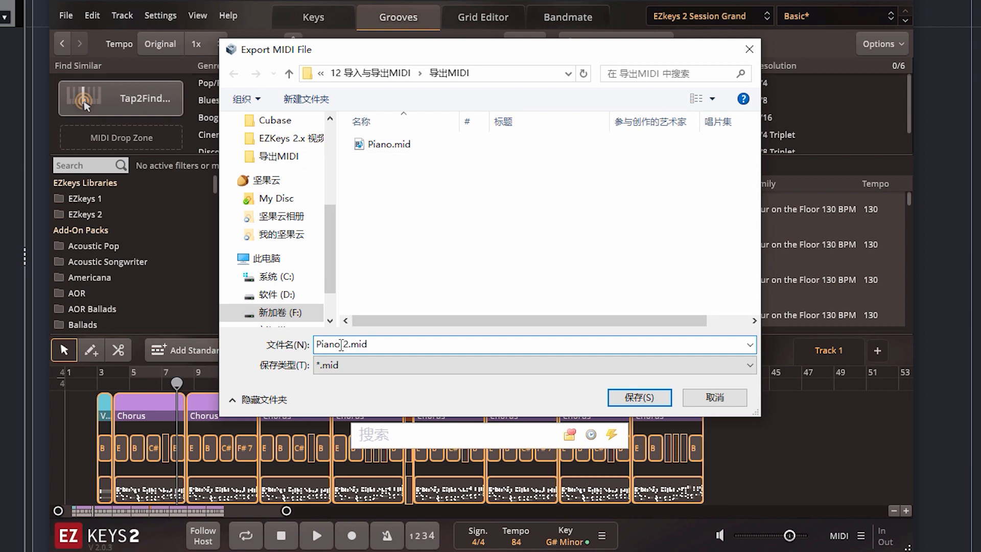
pyautogui.press('Return')
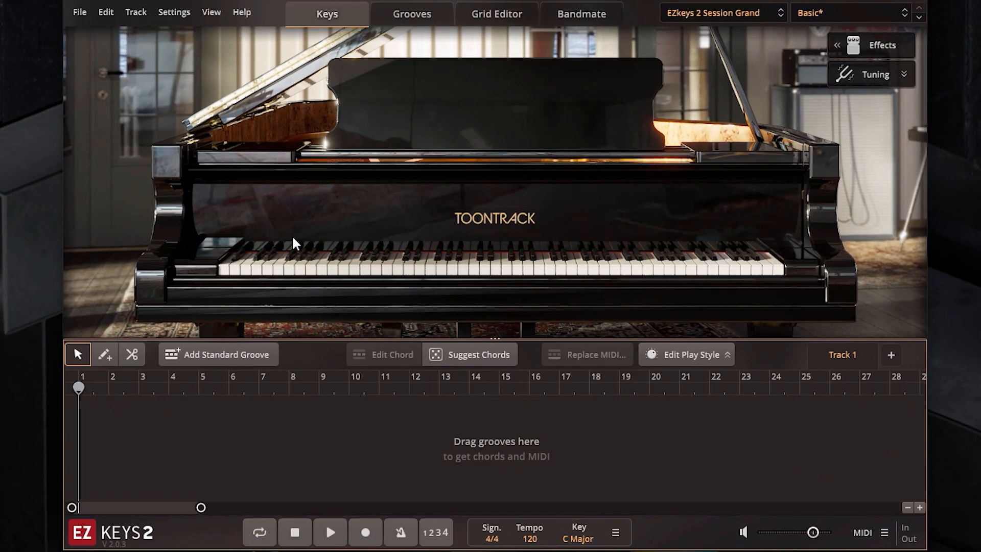
# Choose Piano.mid from the 导出MIDI folder for MIDI import and turn off Humanize.
pyautogui.click(136, 11)
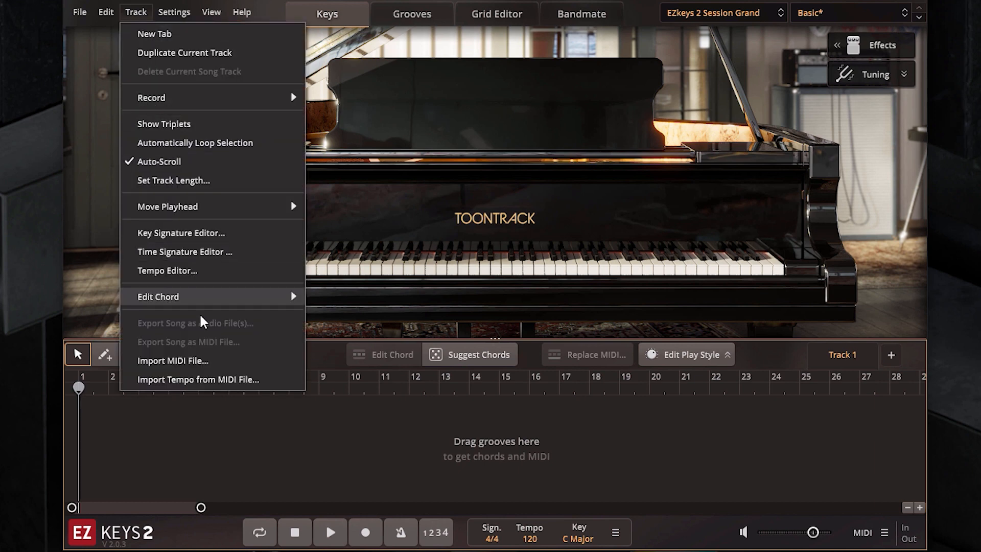
pyautogui.click(210, 360)
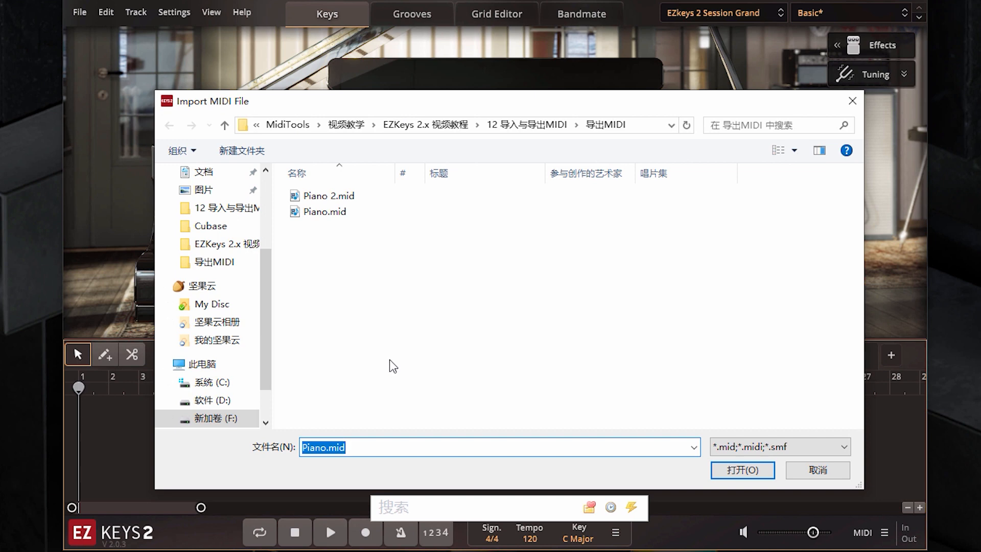
pyautogui.click(326, 215)
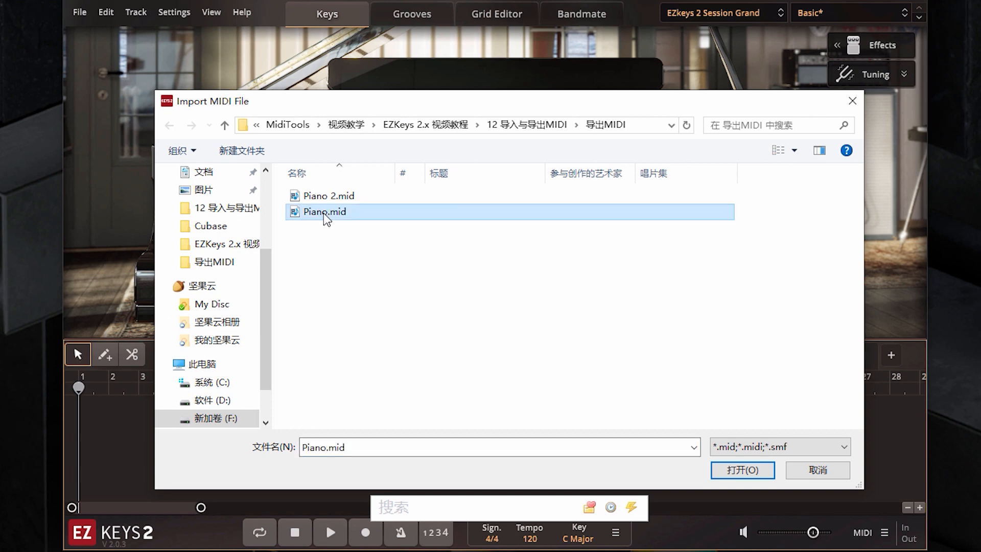
pyautogui.click(739, 471)
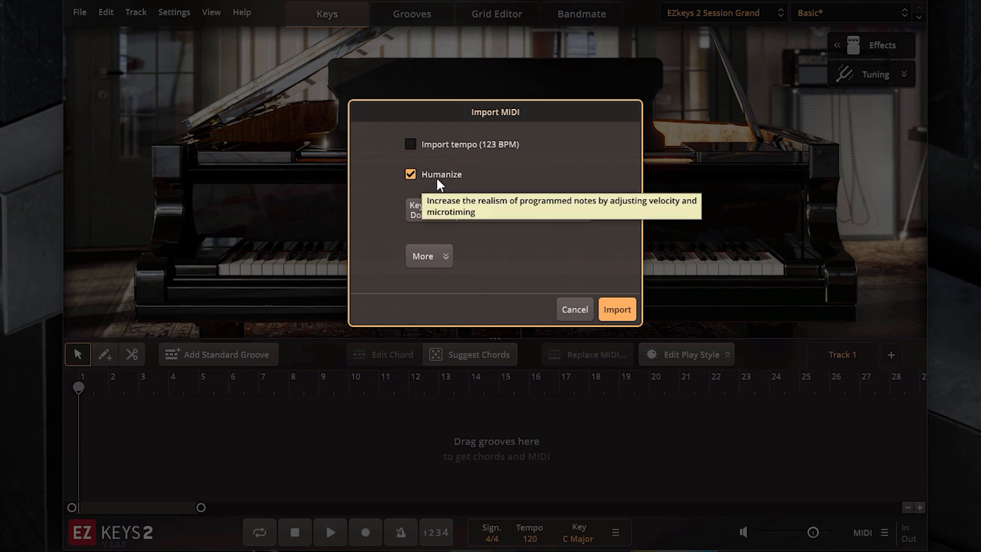
pyautogui.click(411, 176)
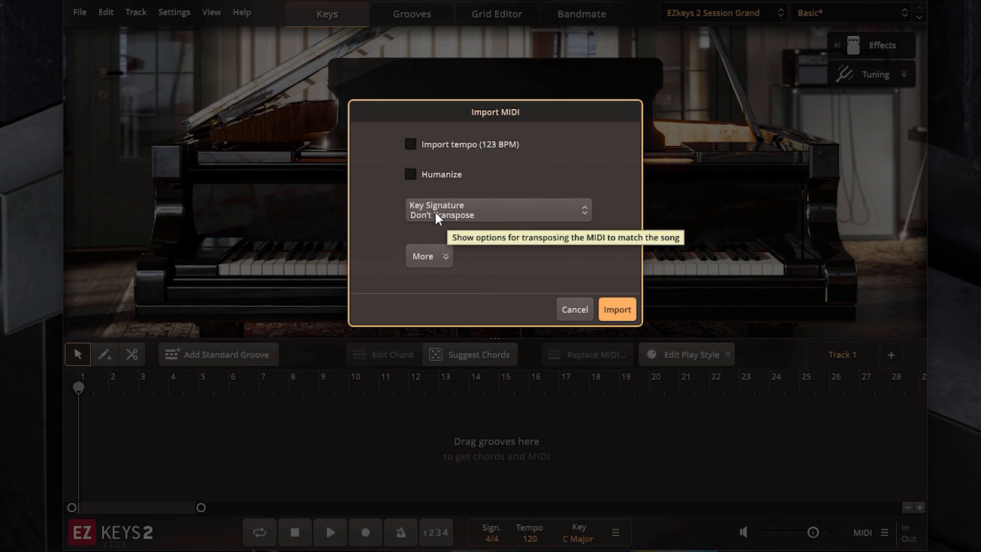
# Look through the import's key signature options for transposing to the project key and editing the original key.
pyautogui.click(467, 216)
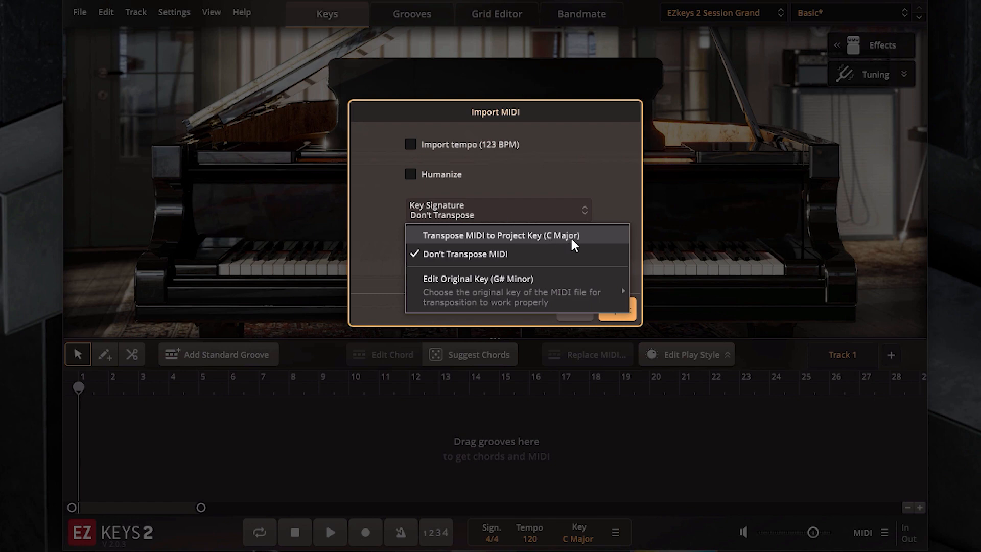
pyautogui.moveTo(462, 281)
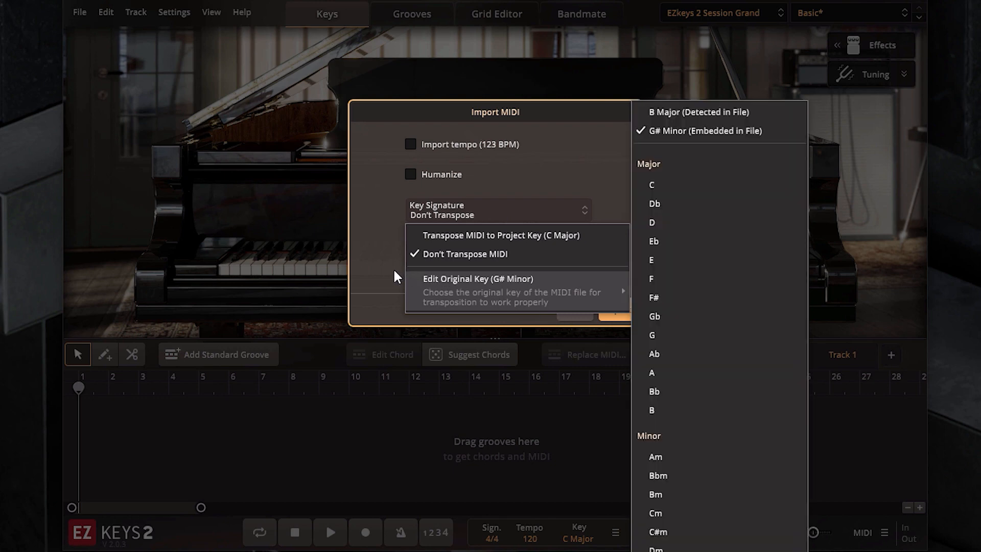
pyautogui.click(394, 275)
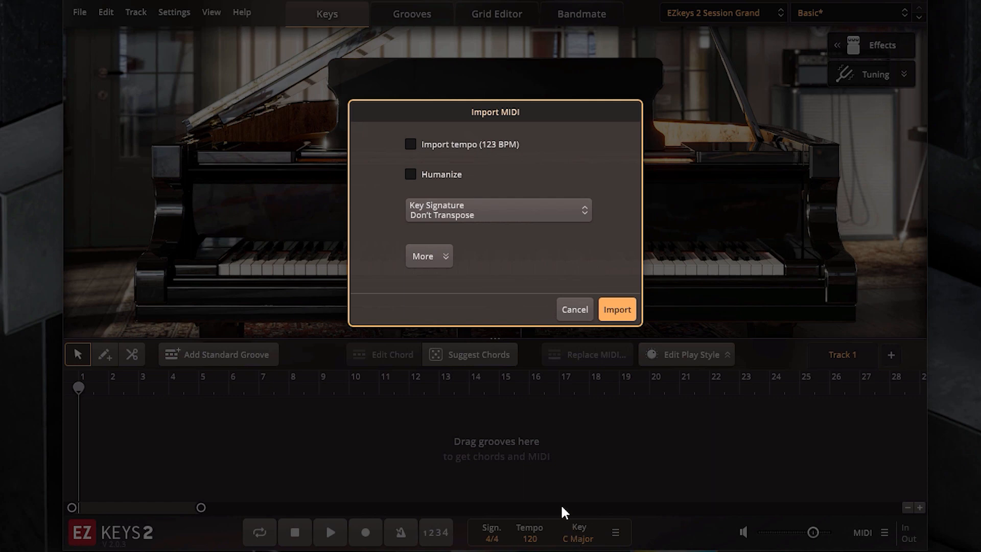
# Expand the import options, preview the MIDI briefly, and import it without its tempo or any transposition.
pyautogui.click(443, 262)
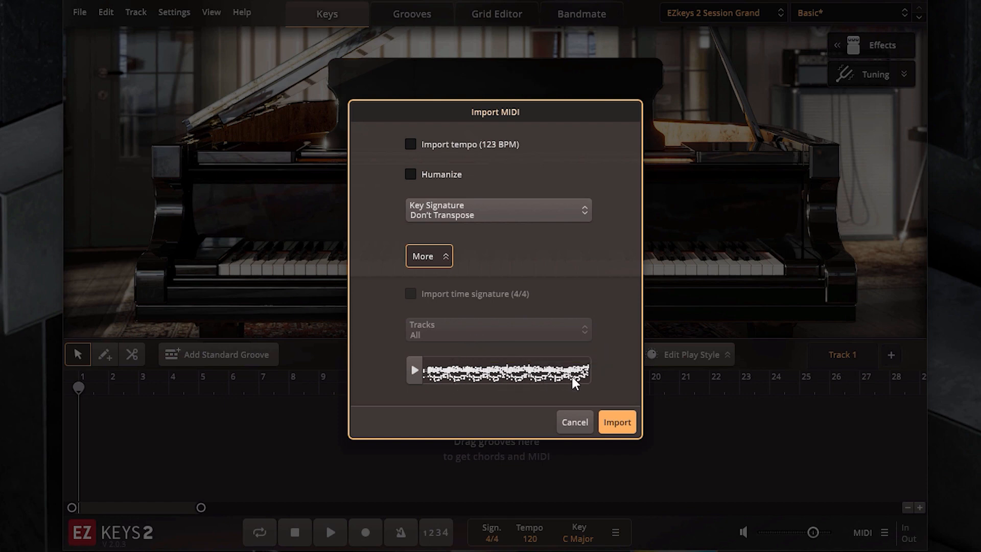
pyautogui.click(417, 379)
pyautogui.click(414, 370)
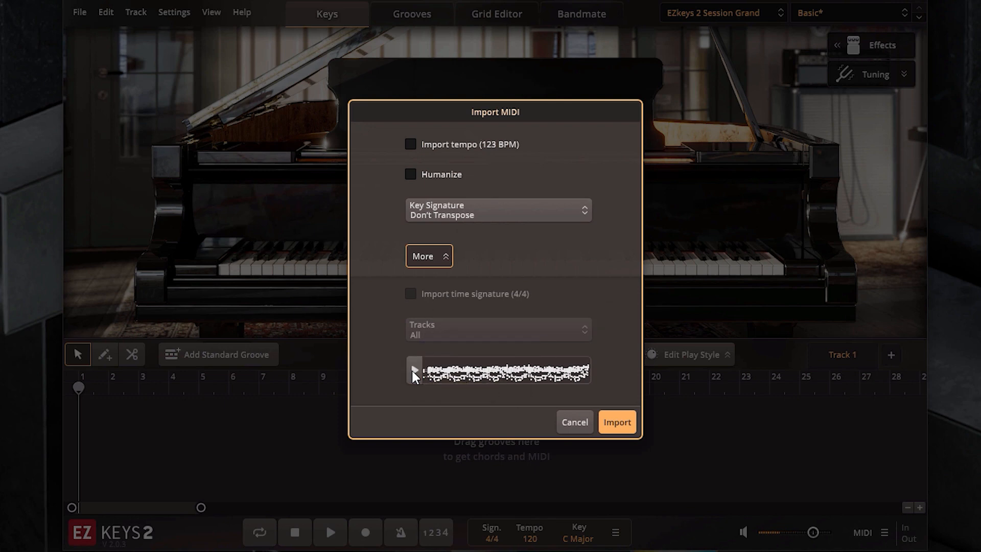
pyautogui.click(616, 423)
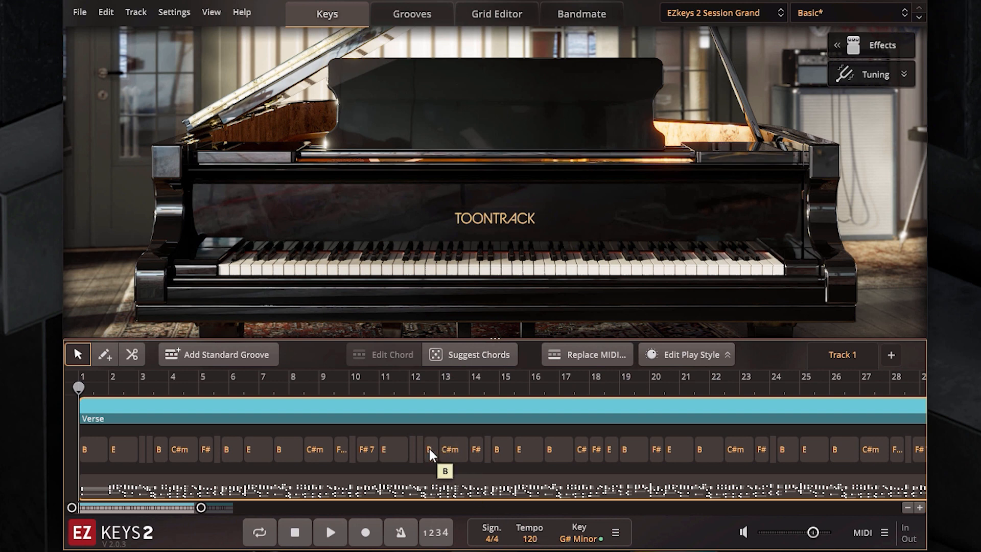
# Import the song tempo from the file Piano 2.mid in the 导出MIDI folder.
pyautogui.click(136, 12)
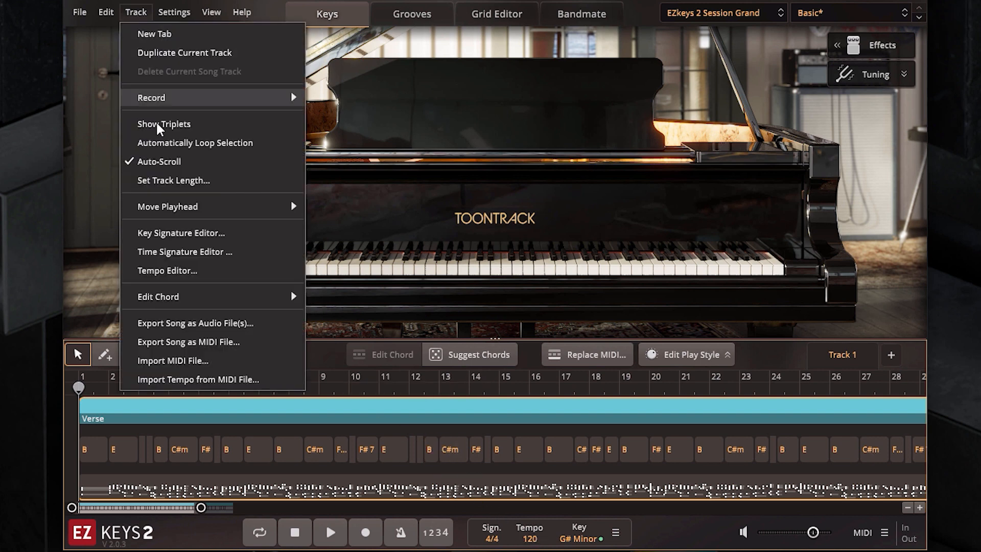
pyautogui.click(258, 390)
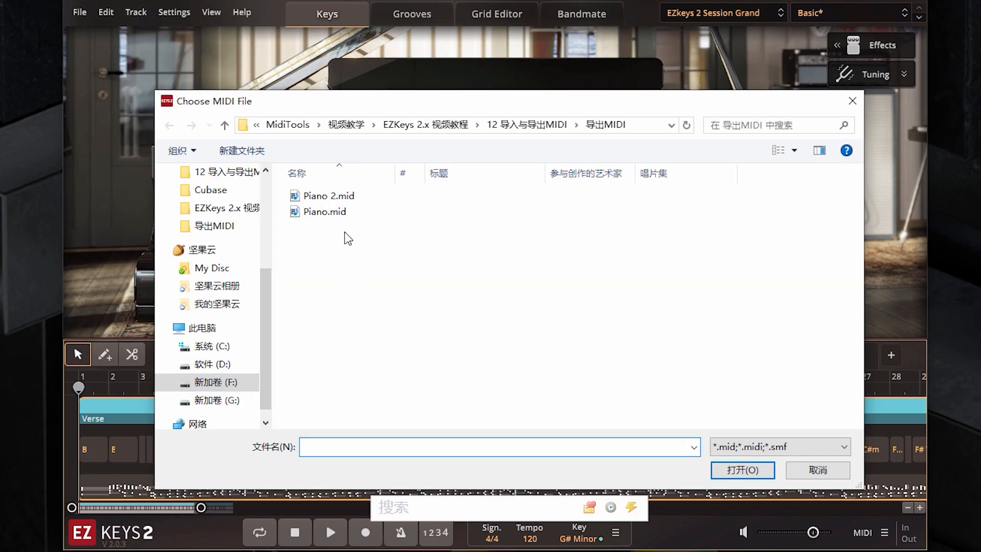
pyautogui.click(333, 196)
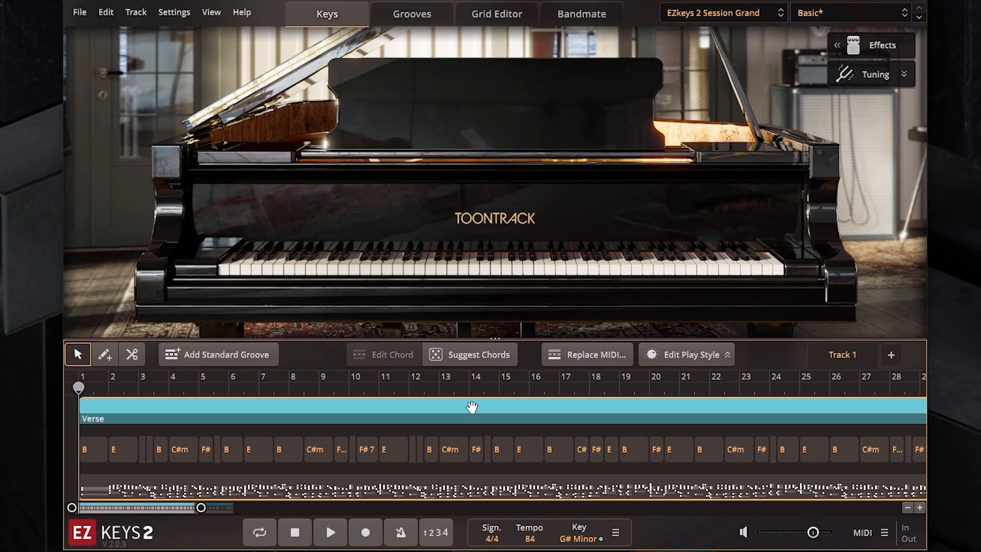
# Export the song as audio in Normal (16-Bit) quality with the filename prefix My Song into the 12 导入与导出MIDI folder.
pyautogui.click(136, 12)
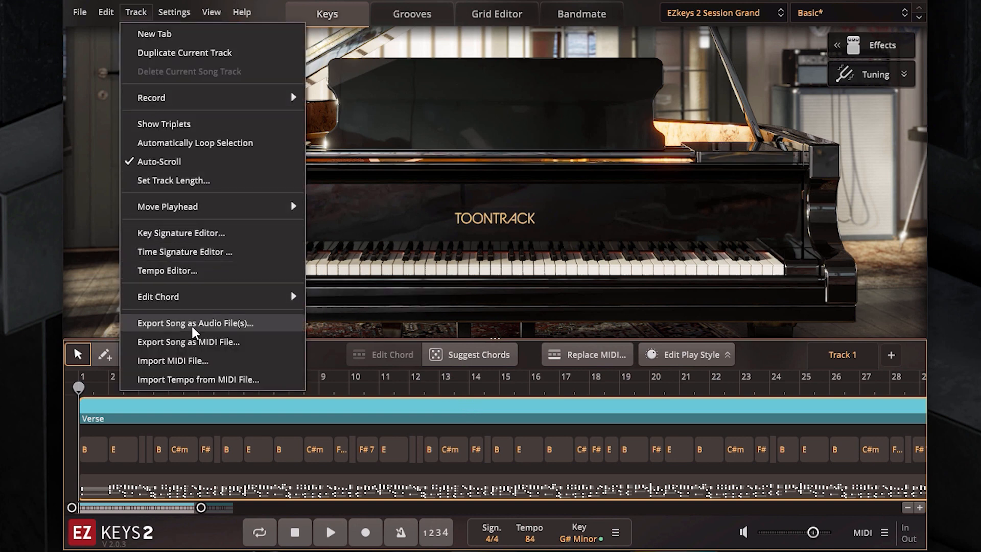
pyautogui.click(245, 327)
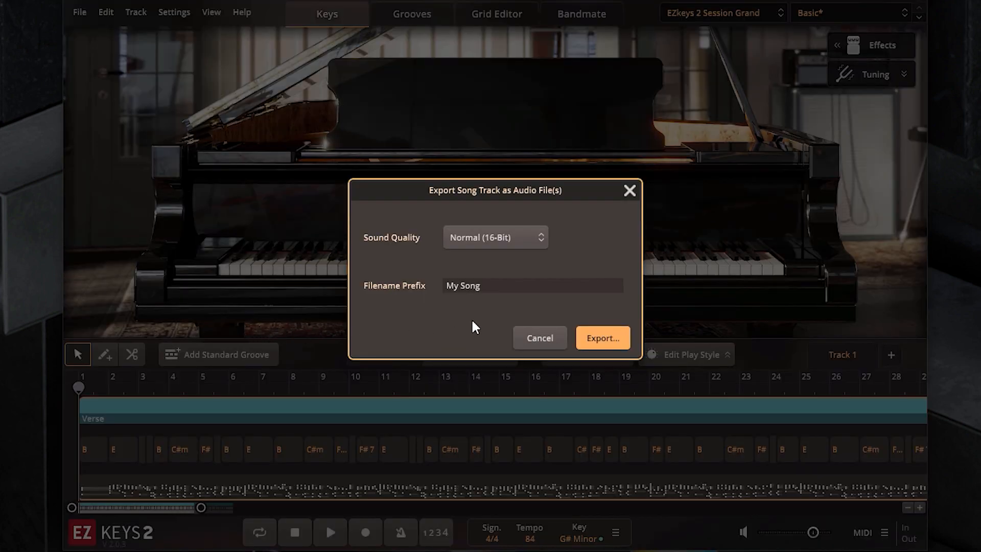
pyautogui.click(505, 237)
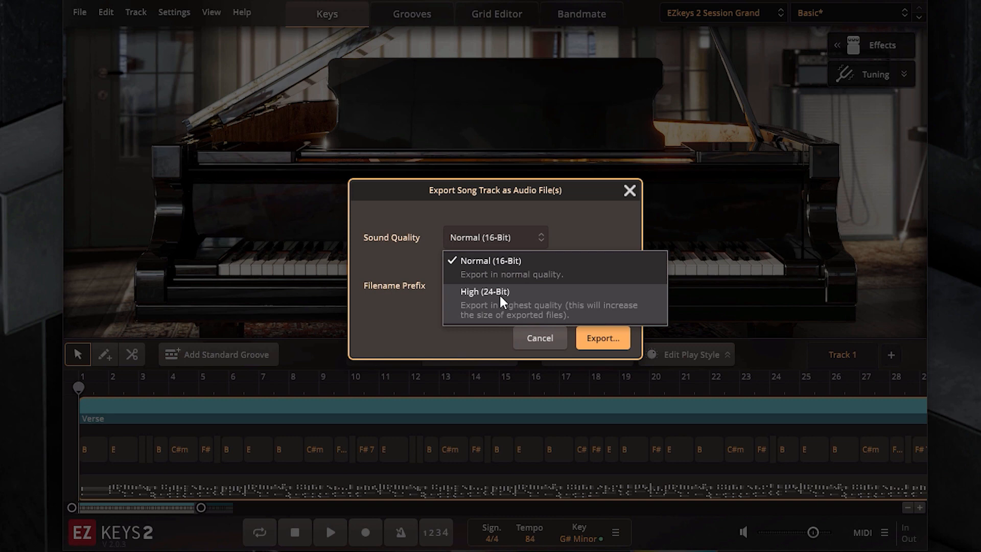
pyautogui.click(407, 299)
pyautogui.click(466, 287)
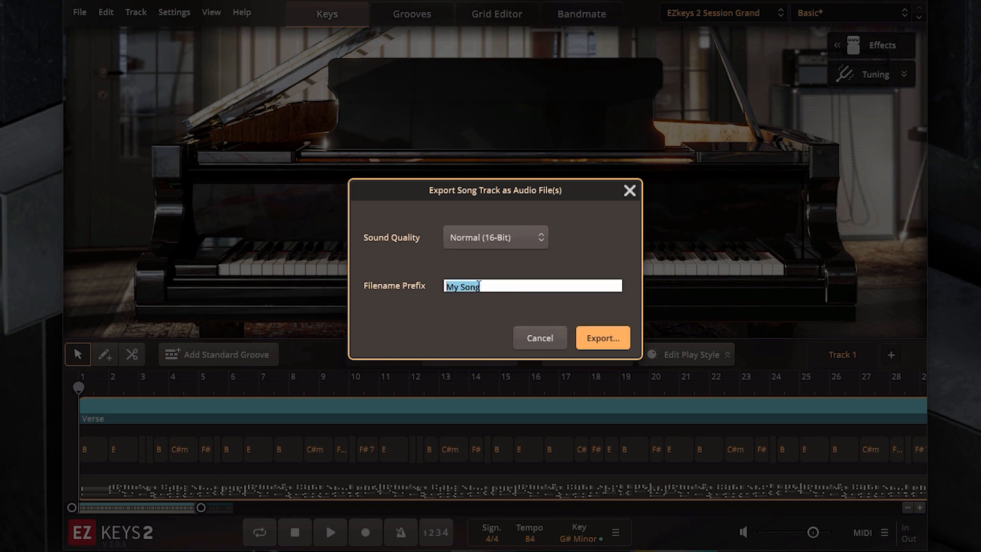
pyautogui.moveTo(483, 286); pyautogui.dragTo(428, 287)
pyautogui.click(447, 310)
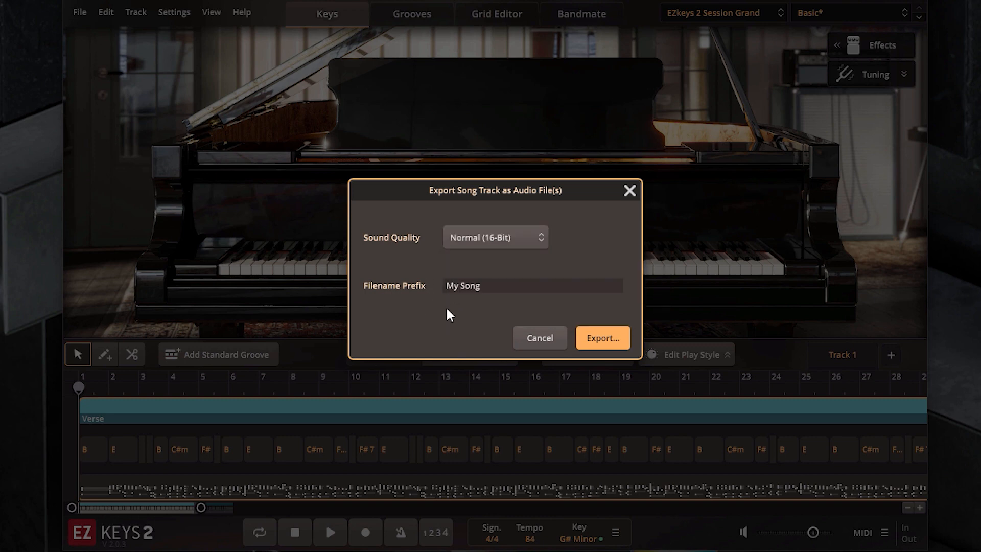
pyautogui.click(593, 338)
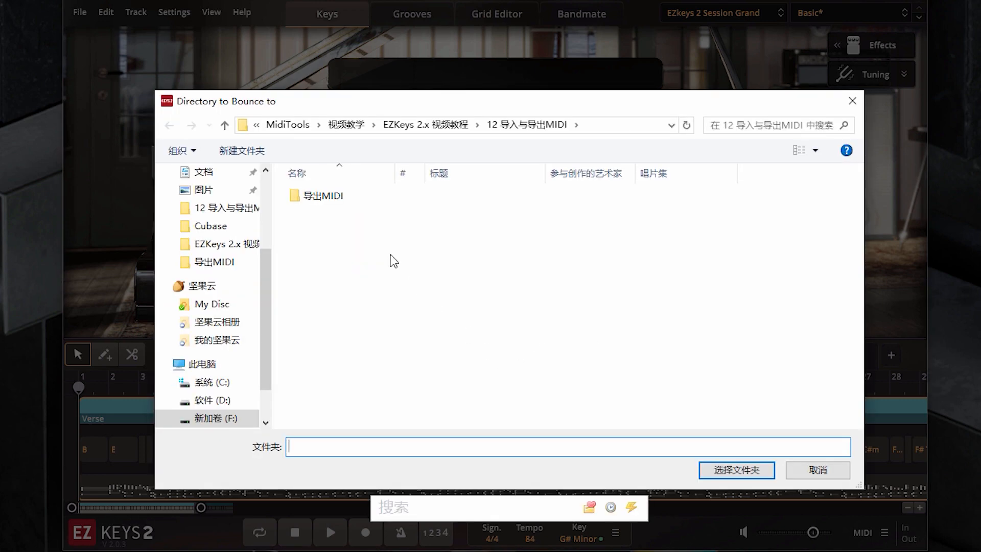
pyautogui.click(743, 470)
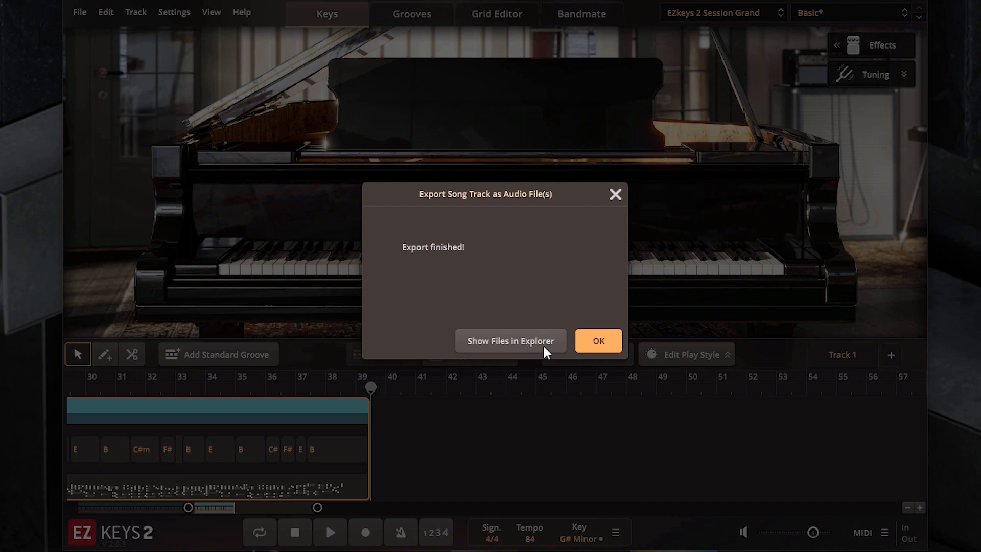
pyautogui.click(603, 345)
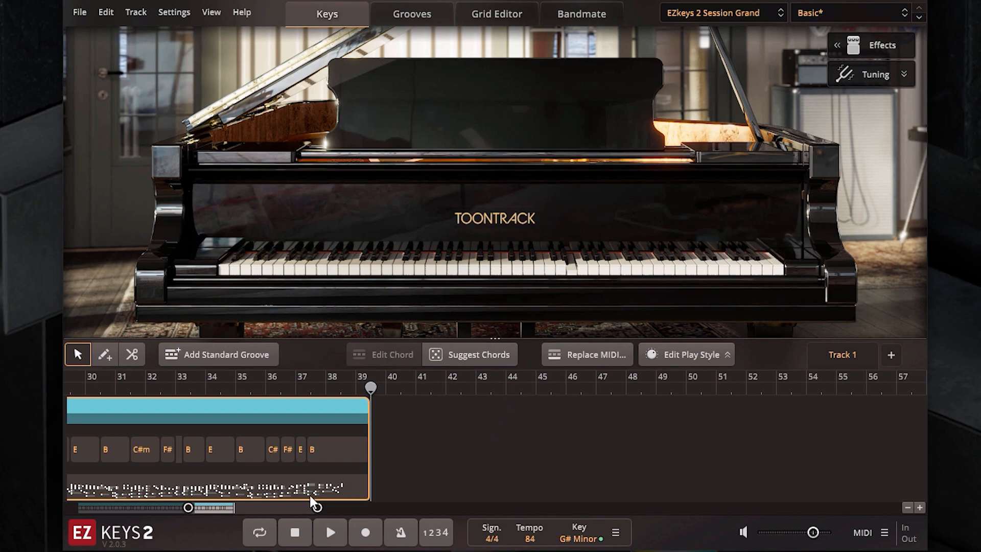
# Open the Tempo Editor for the song track and add a tempo node at bar 13.
pyautogui.moveTo(269, 510); pyautogui.dragTo(160, 526)
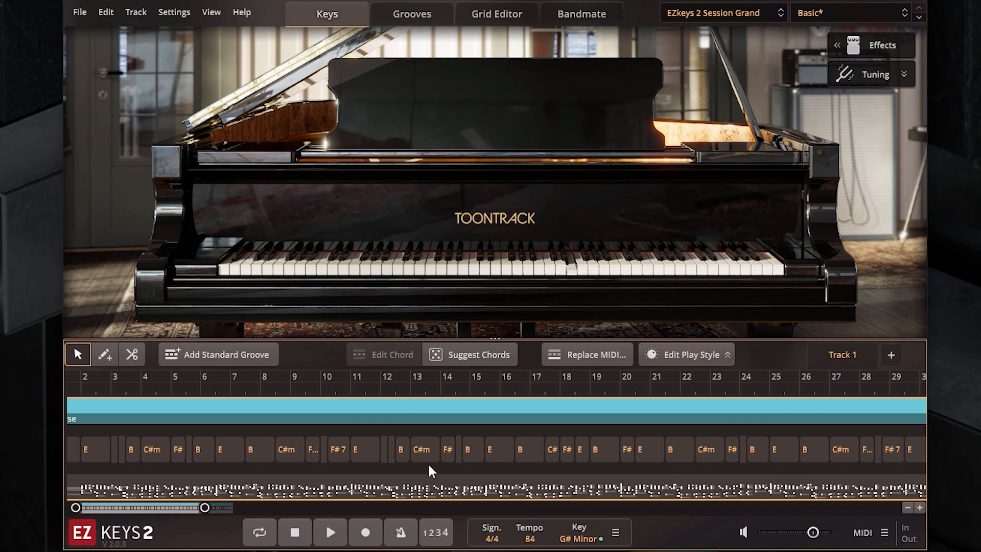
pyautogui.click(135, 12)
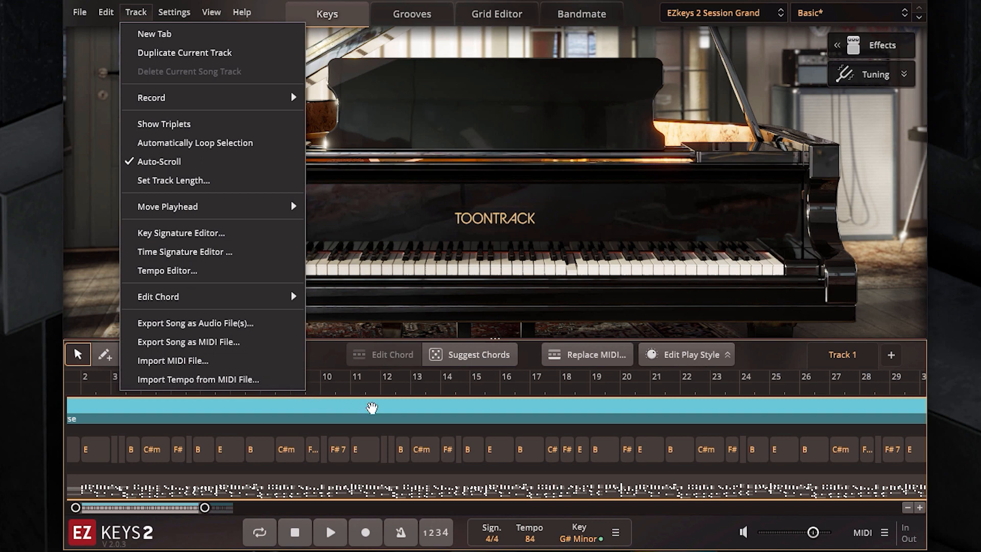
pyautogui.click(418, 417)
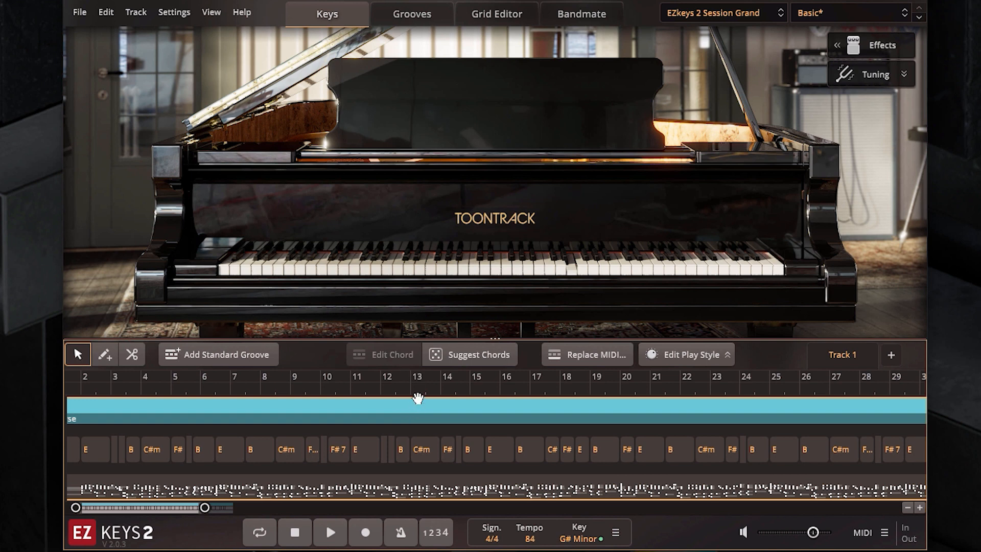
pyautogui.rightClick(420, 394)
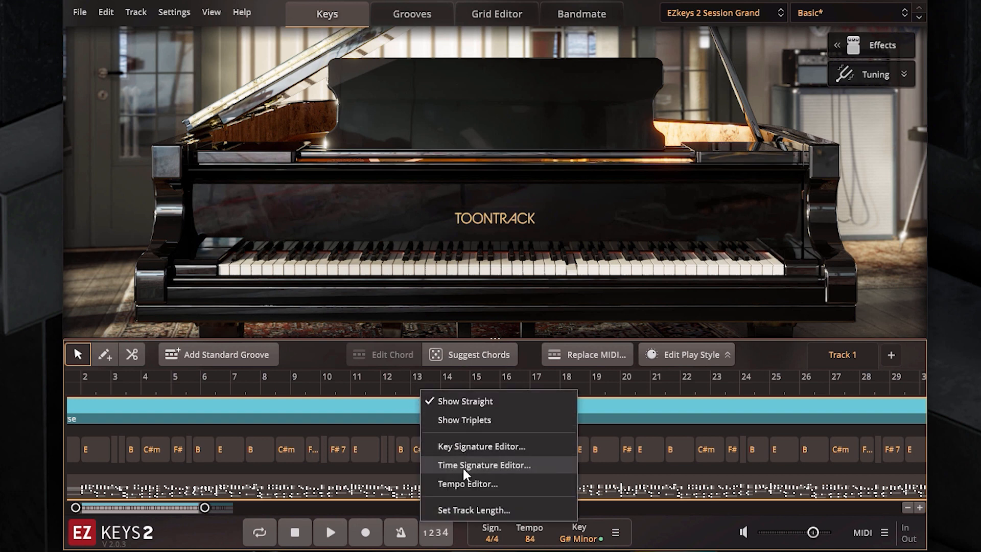
pyautogui.click(466, 484)
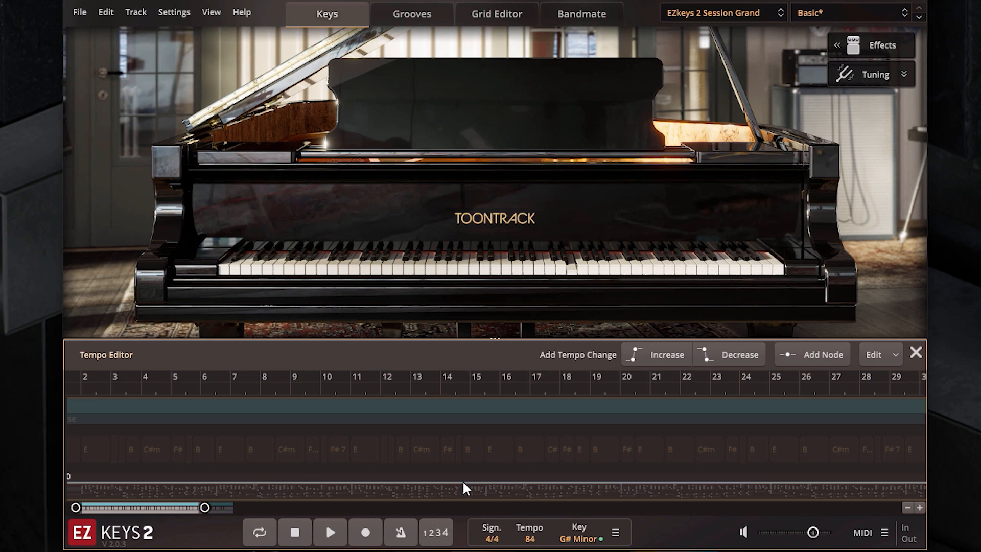
pyautogui.click(416, 387)
pyautogui.click(797, 360)
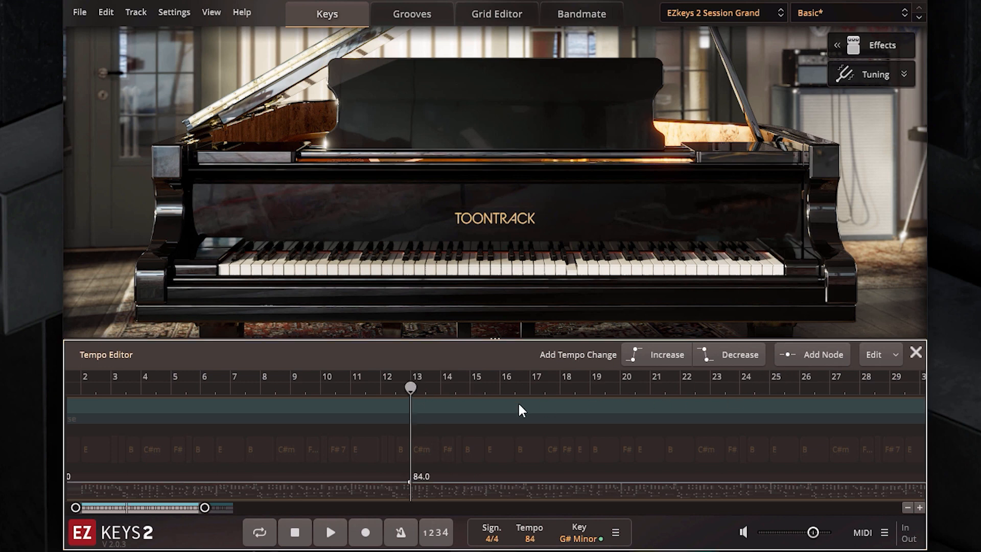
# Add a second tempo node at bar 15, raise it to 123 BPM, and close the Tempo Editor.
pyautogui.click(474, 387)
pyautogui.click(800, 357)
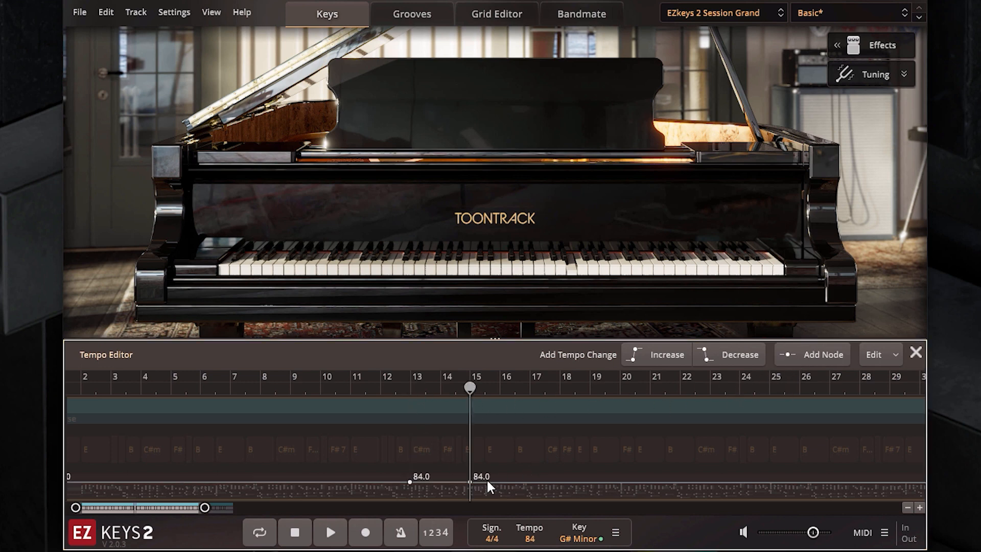
pyautogui.moveTo(471, 483); pyautogui.dragTo(472, 459)
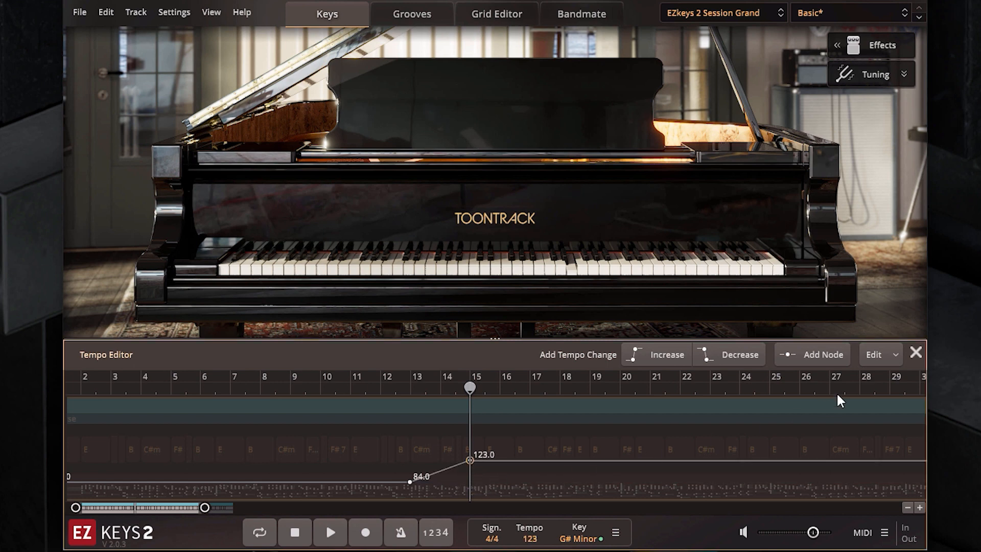
pyautogui.click(915, 353)
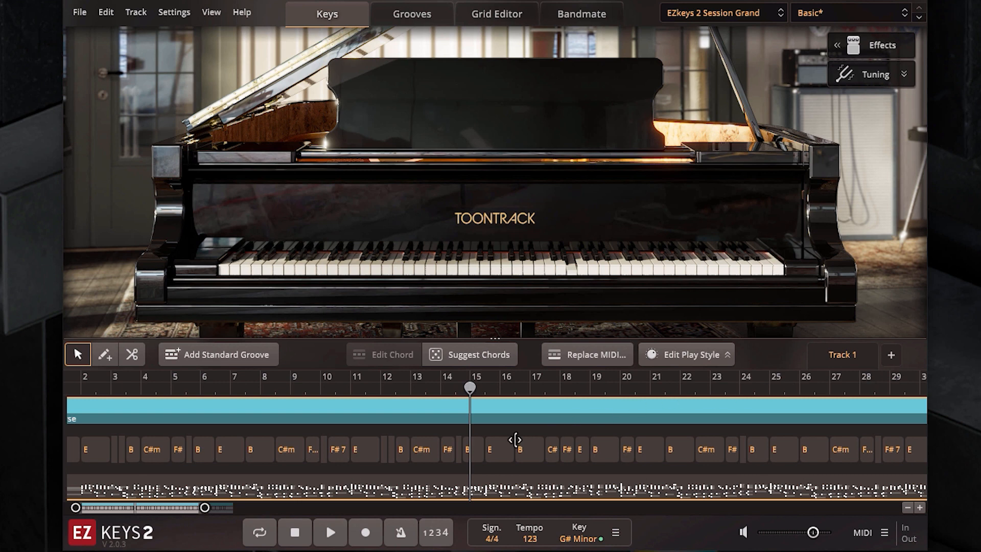